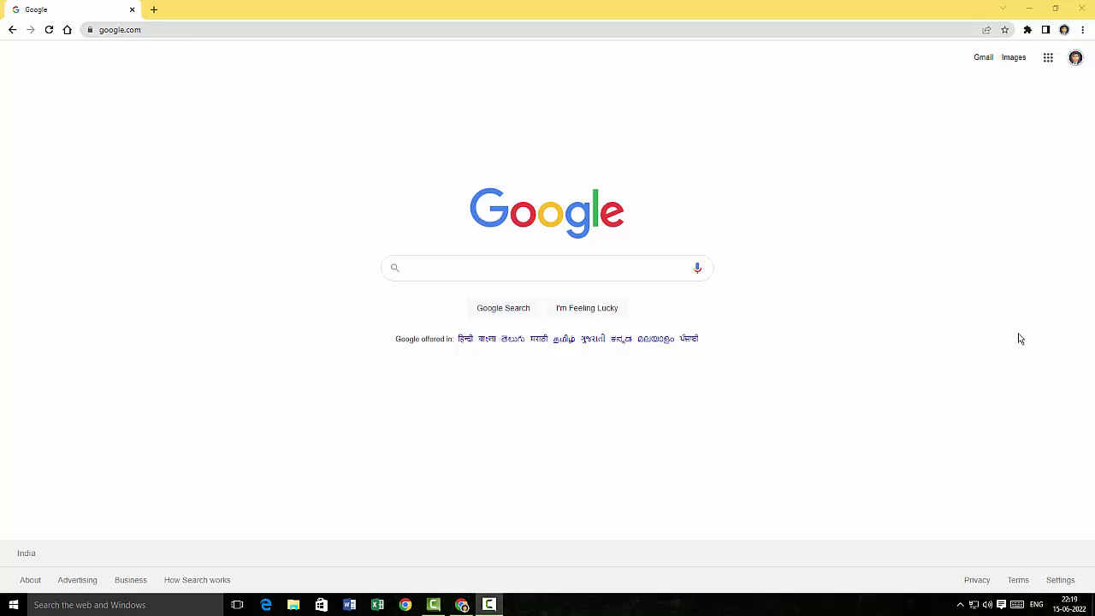
Search Google for 'ITOPS SCREEN RECORDER' and open the official recorder.itopvpn.com page.
{"action": "left_click", "coordinate": [533, 267]}
{"action": "type", "text": "ITOPS"}
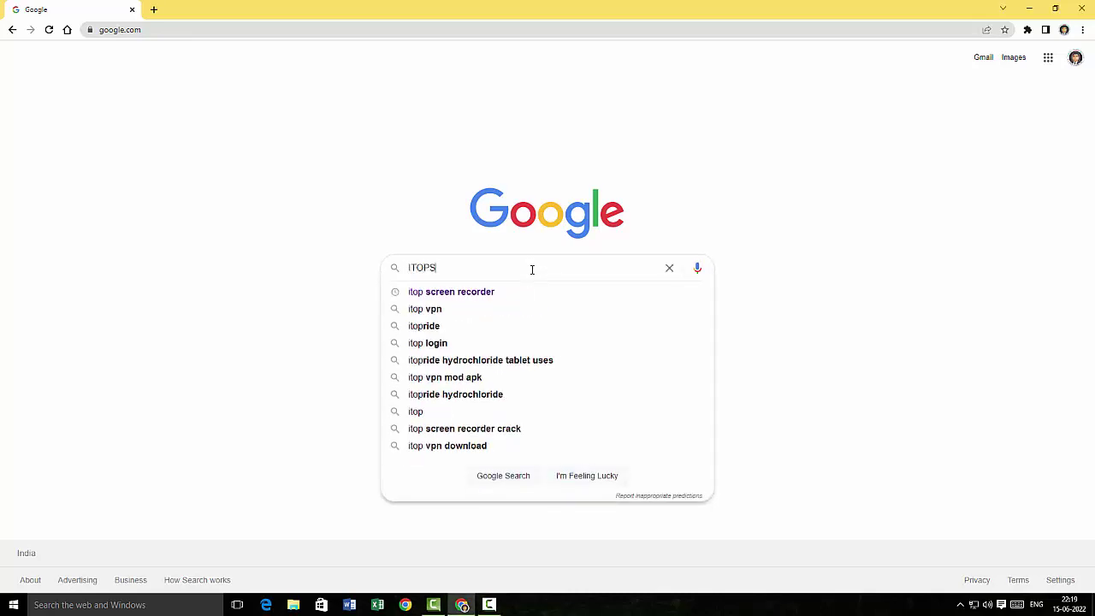
{"action": "type", "text": " SCREEN RECORDER"}
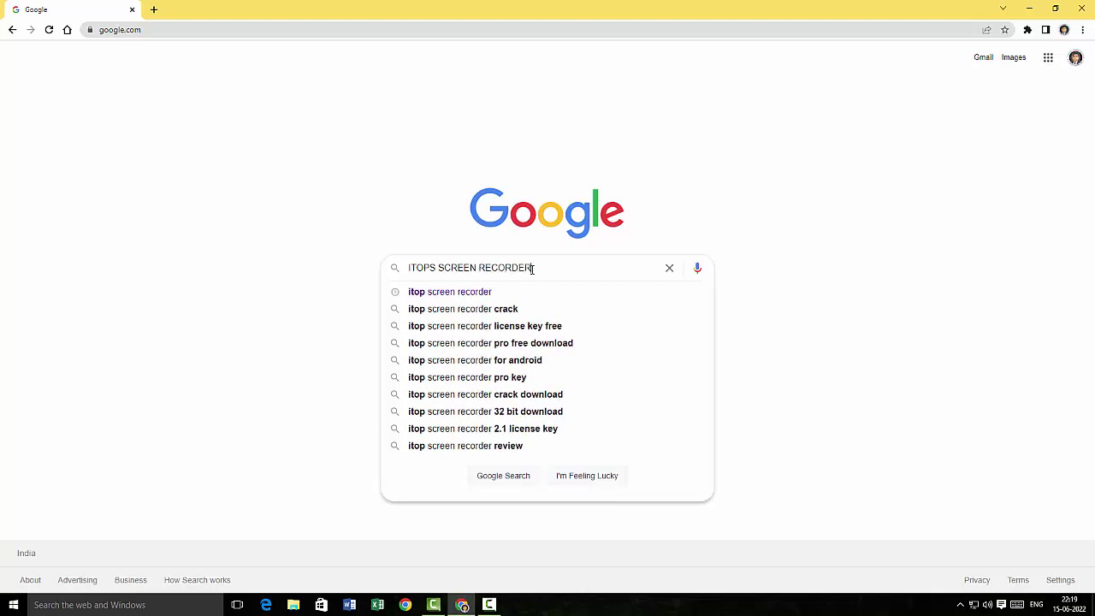
{"action": "key", "text": "Return"}
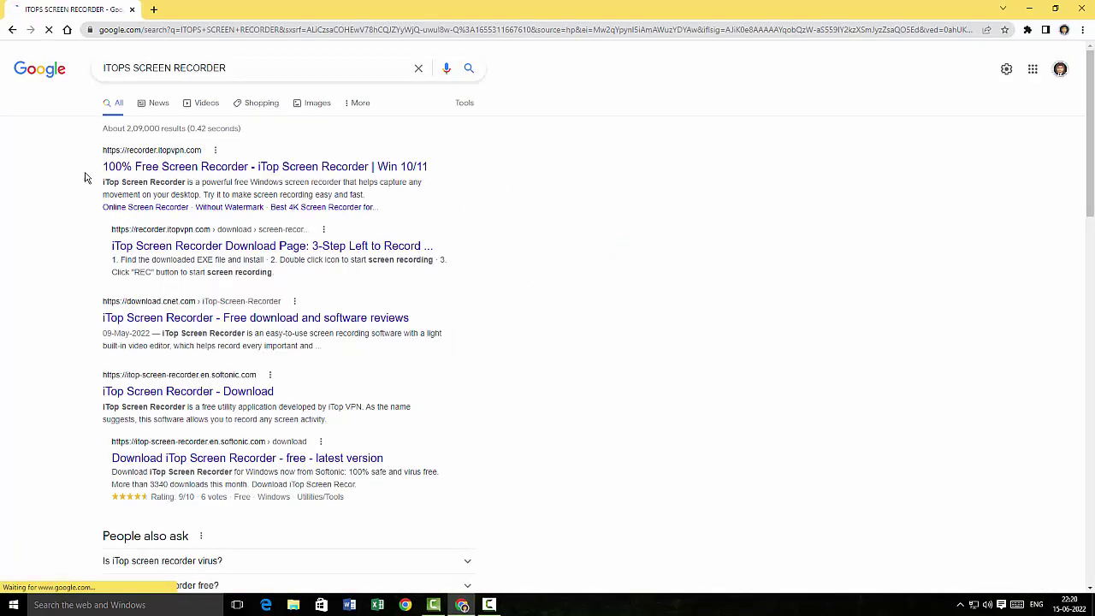
{"action": "left_click", "coordinate": [173, 175]}
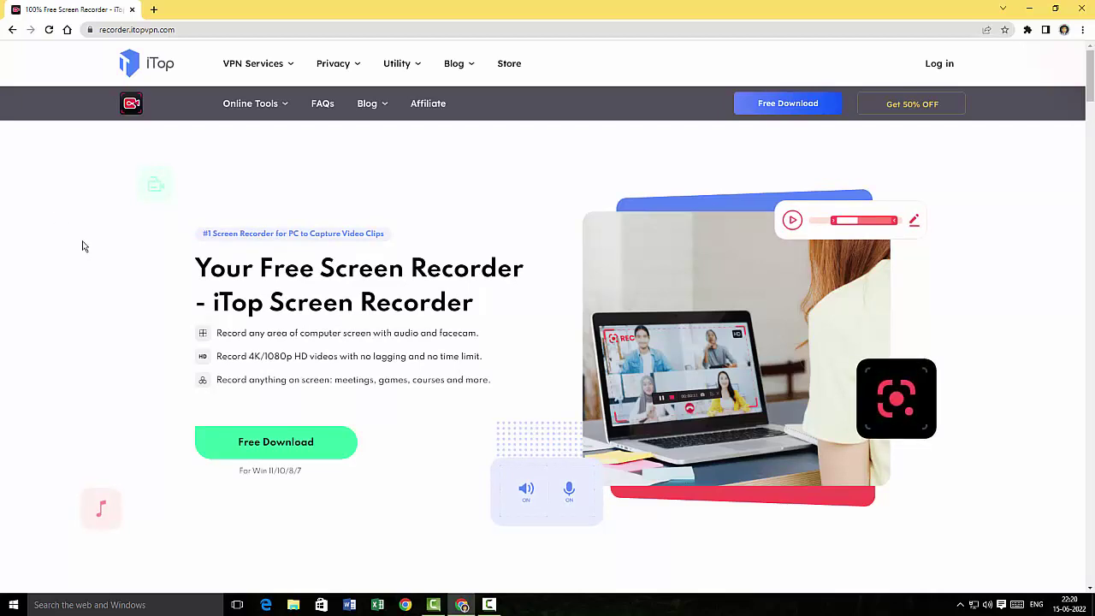
Save the installer itop-screen-recorder-enseo_hp-setup-ga.exe to Downloads and show the browser's downloads list.
{"action": "scroll", "coordinate": [86, 247], "scroll_direction": "down", "scroll_amount": 1}
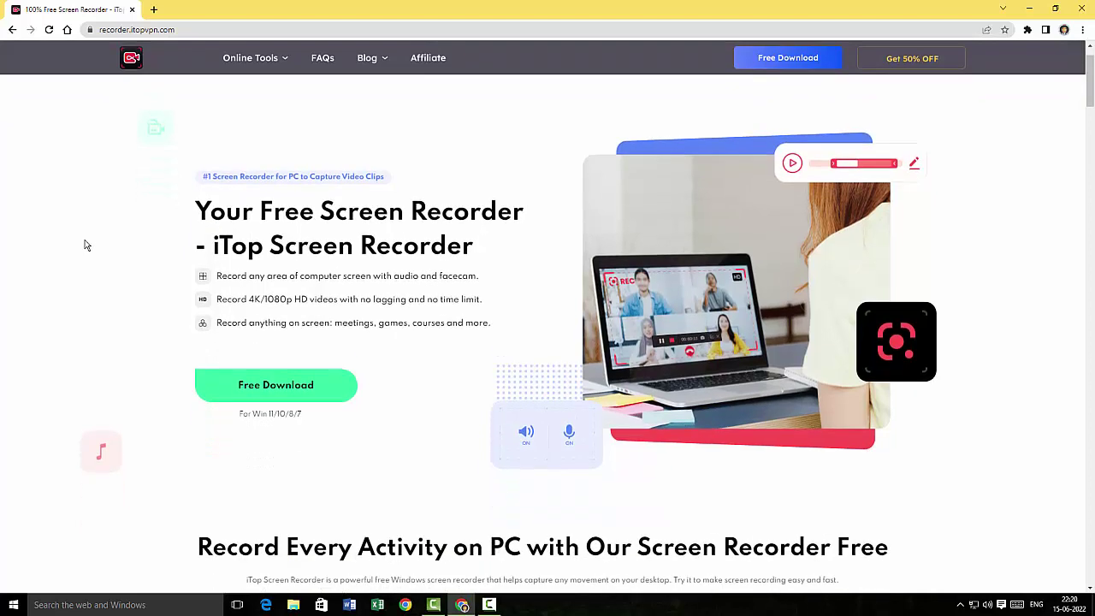
{"action": "scroll", "coordinate": [103, 252], "scroll_direction": "up", "scroll_amount": 1}
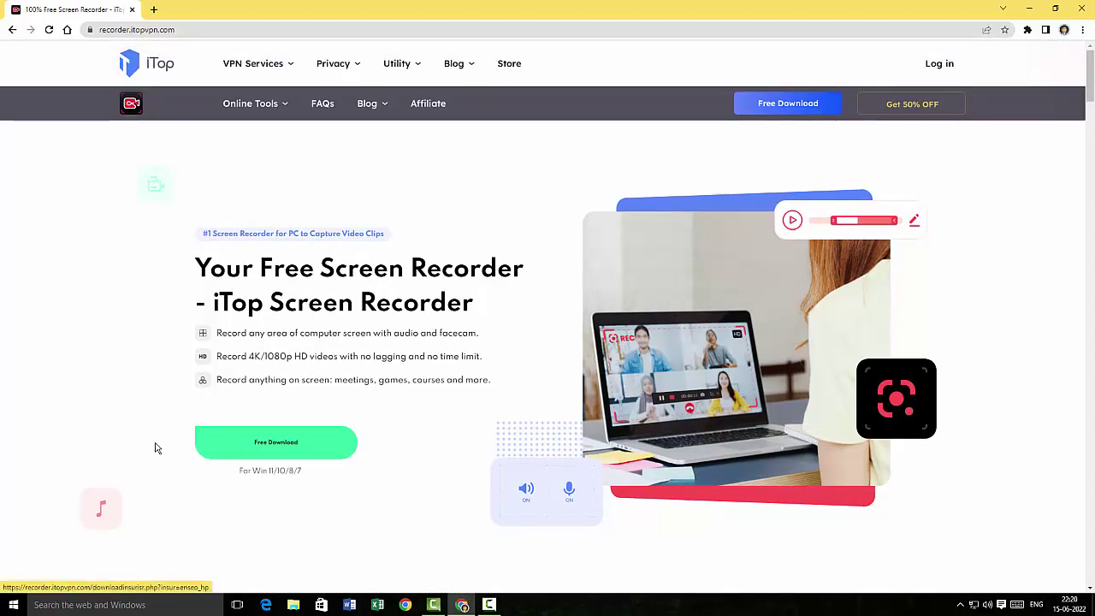
{"action": "left_click", "coordinate": [276, 444]}
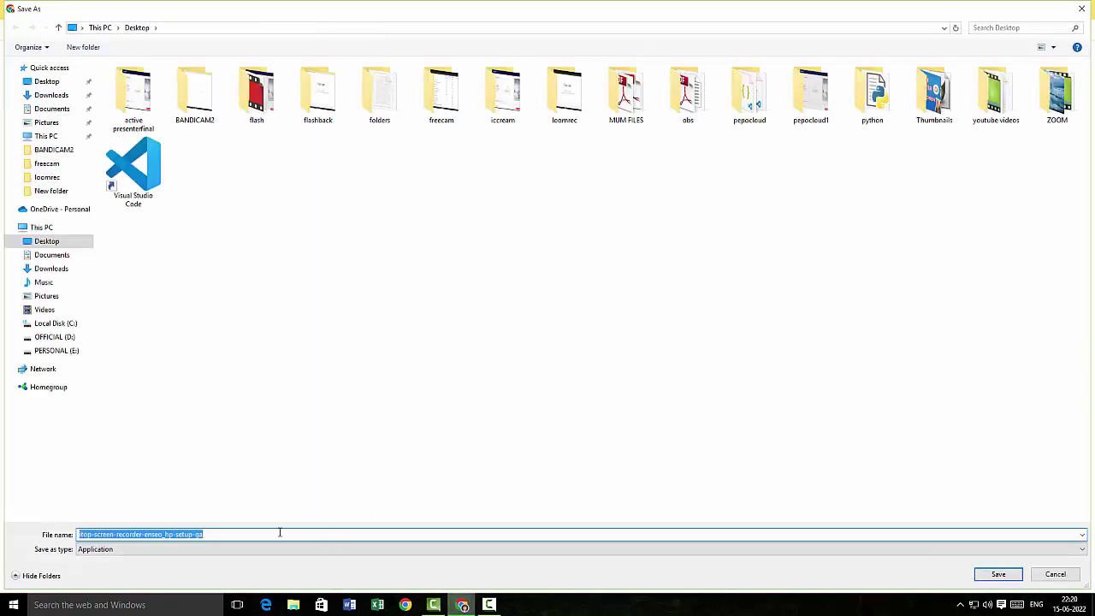
{"action": "left_click", "coordinate": [51, 95]}
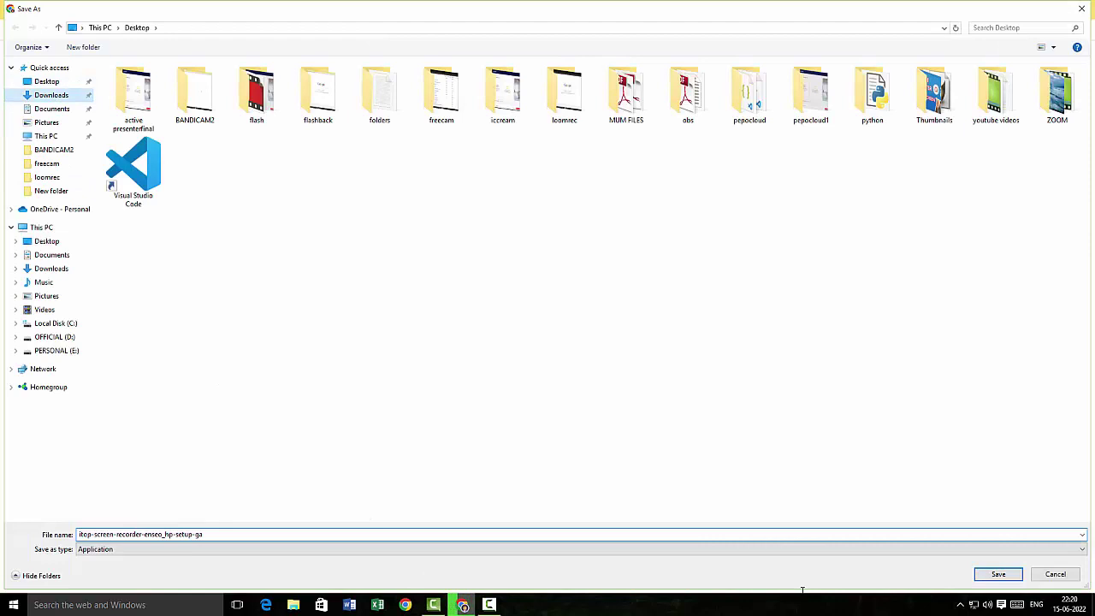
{"action": "left_click", "coordinate": [1002, 574]}
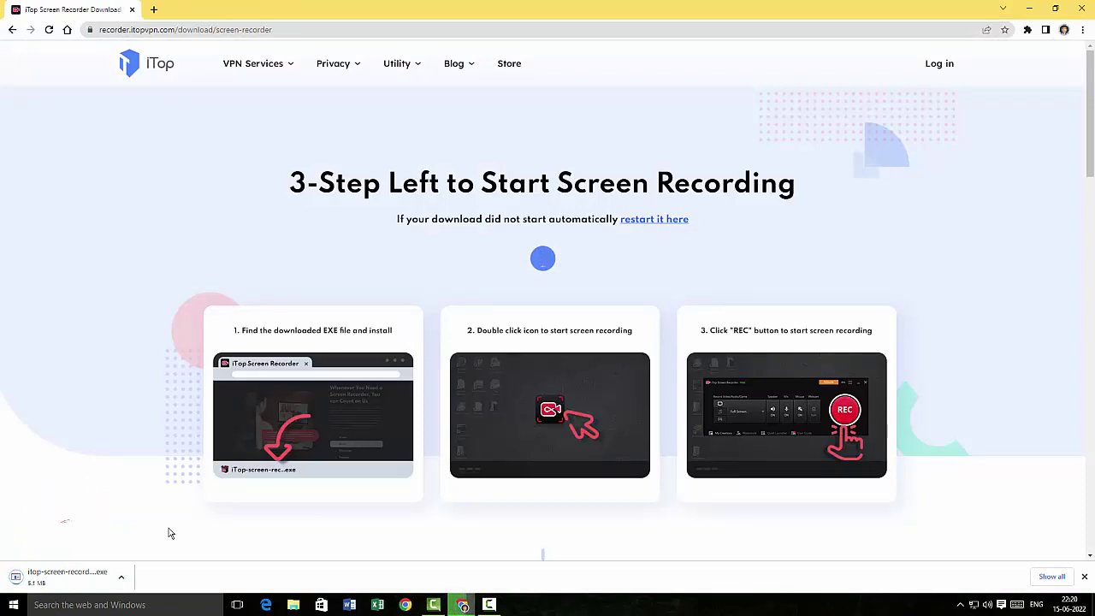
{"action": "key", "text": "ctrl+j"}
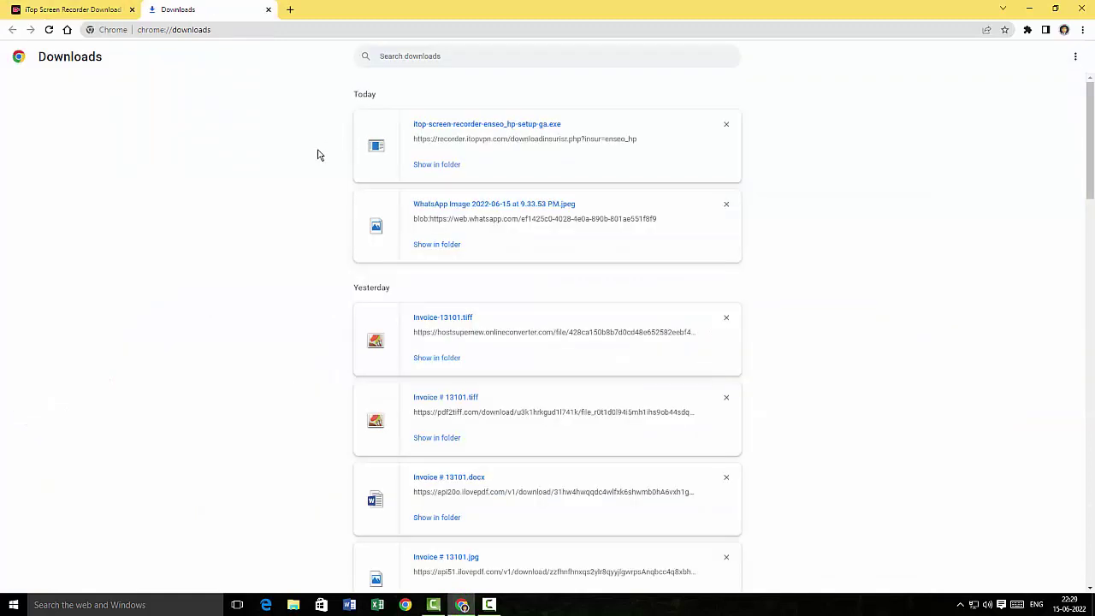
Run the downloaded iTop setup file from Chrome's Downloads page, allowing it past the security warning.
{"action": "left_click", "coordinate": [490, 127]}
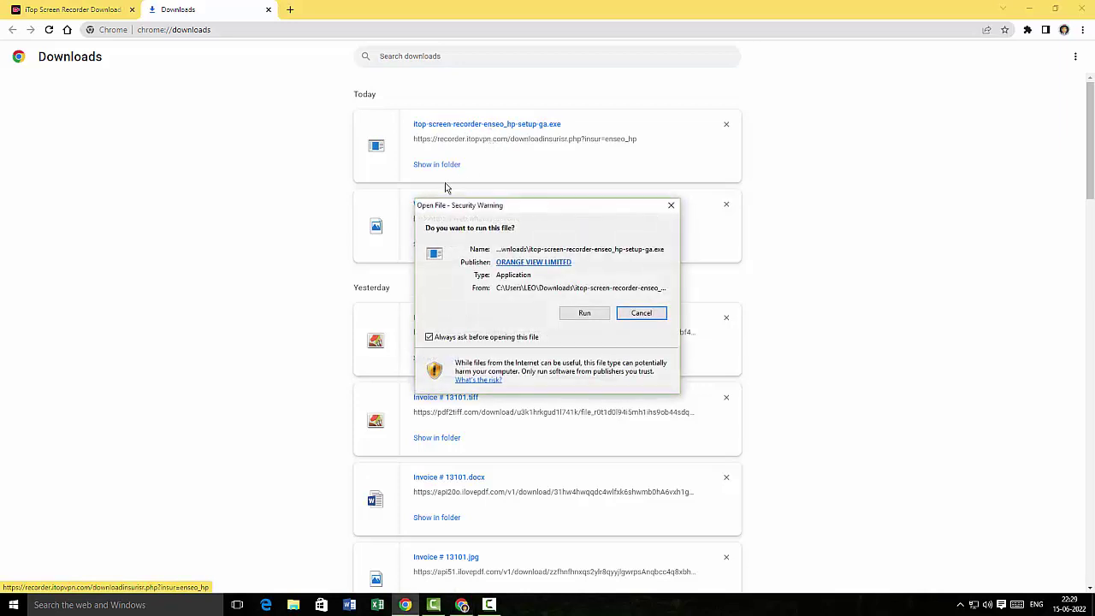
{"action": "left_click", "coordinate": [584, 313]}
{"action": "key", "text": "ctrl+shift+Tab"}
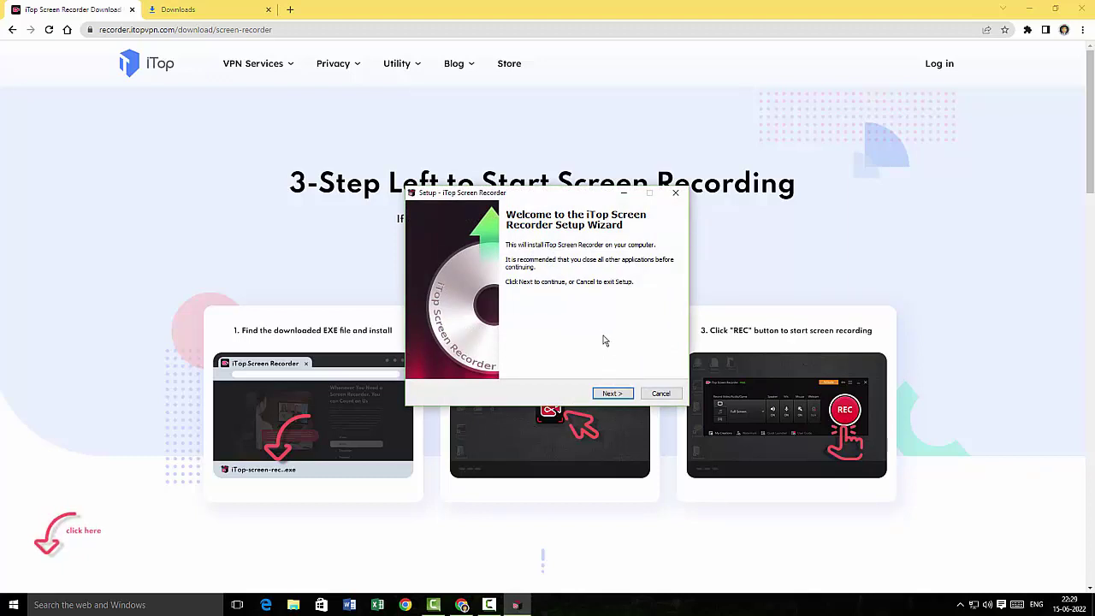
Accept the license and install with the default folder, desktop icon and taskbar pin.
{"action": "left_click", "coordinate": [613, 393]}
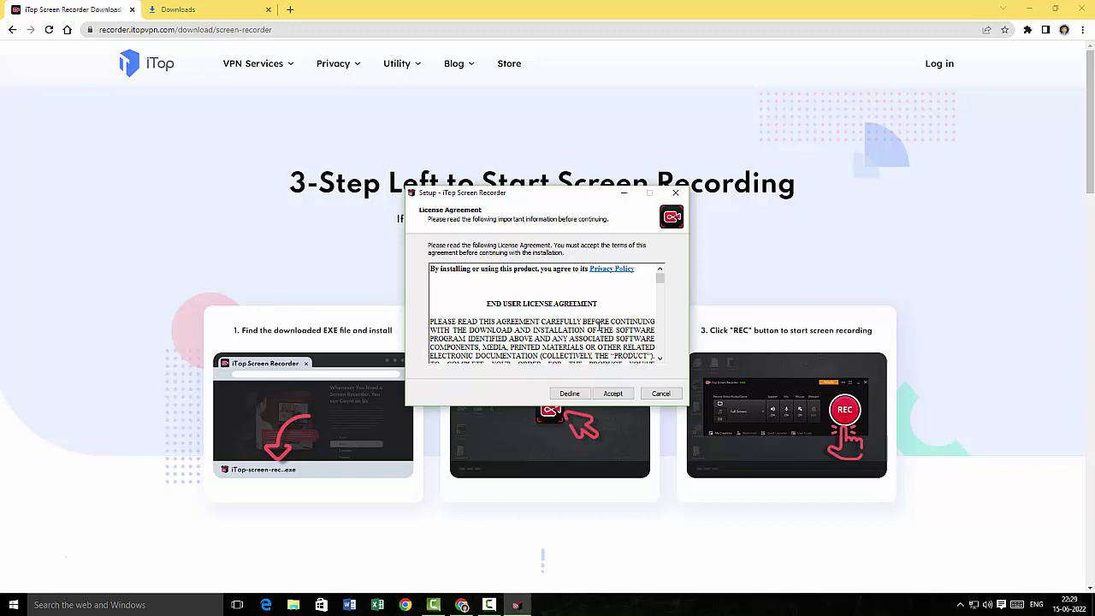
{"action": "scroll", "coordinate": [600, 325], "scroll_direction": "down", "scroll_amount": 5}
{"action": "scroll", "coordinate": [603, 322], "scroll_direction": "up", "scroll_amount": 5}
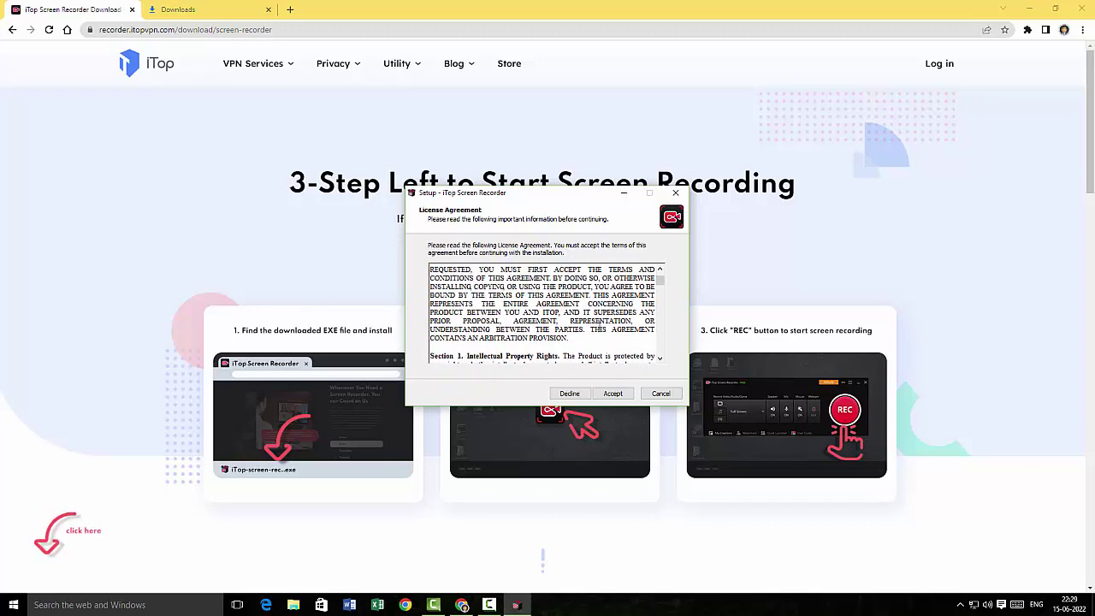
{"action": "scroll", "coordinate": [603, 322], "scroll_direction": "down", "scroll_amount": 8}
{"action": "scroll", "coordinate": [602, 322], "scroll_direction": "down", "scroll_amount": 10}
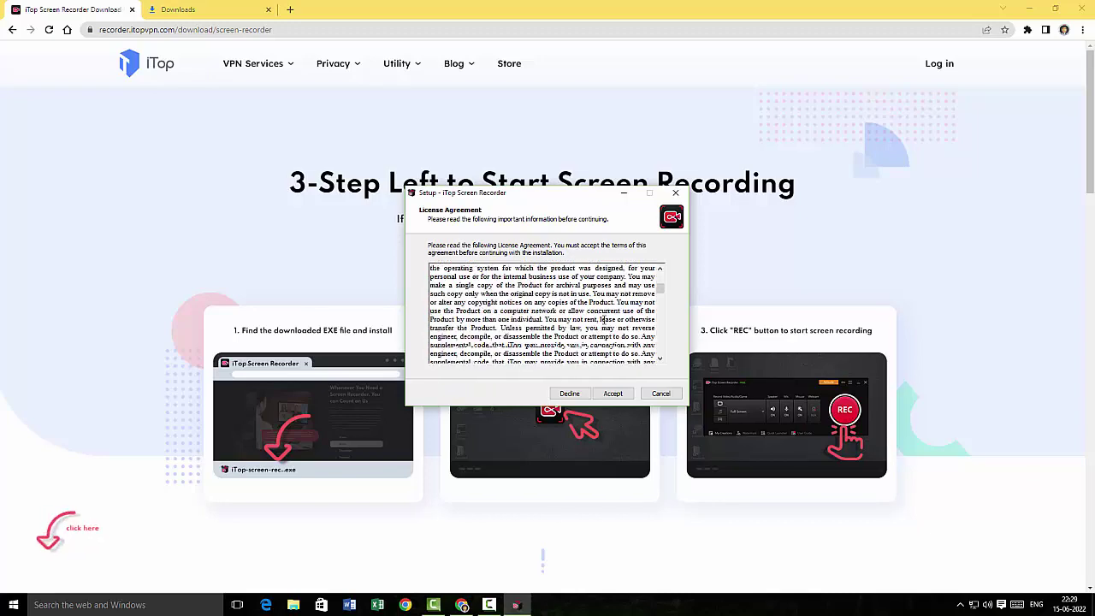
{"action": "scroll", "coordinate": [603, 318], "scroll_direction": "down", "scroll_amount": 8}
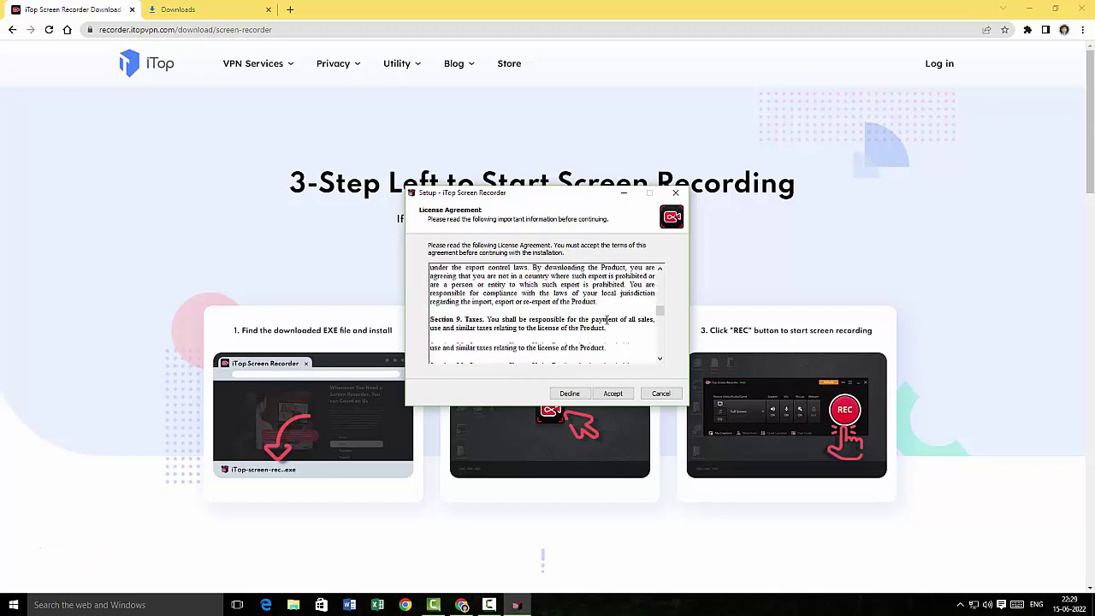
{"action": "left_click", "coordinate": [614, 394]}
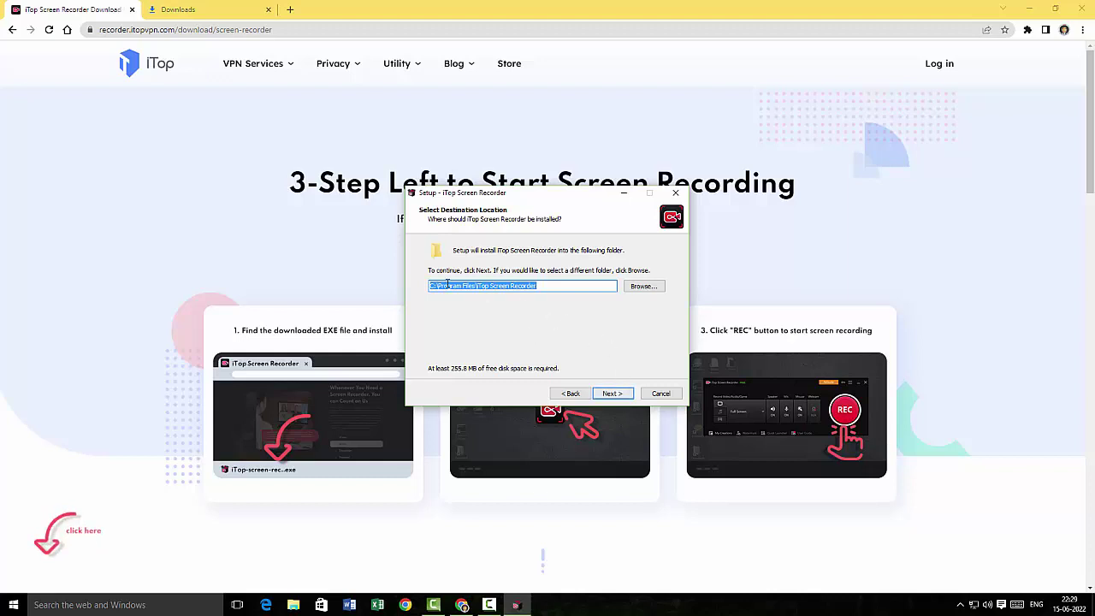
{"action": "left_click", "coordinate": [612, 395]}
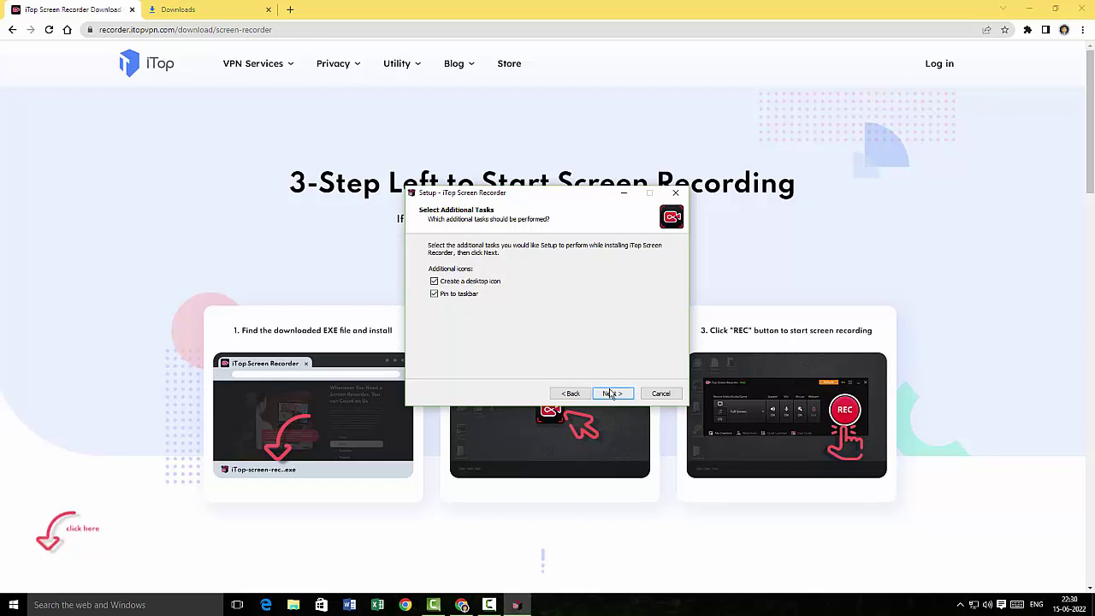
{"action": "left_click", "coordinate": [611, 393]}
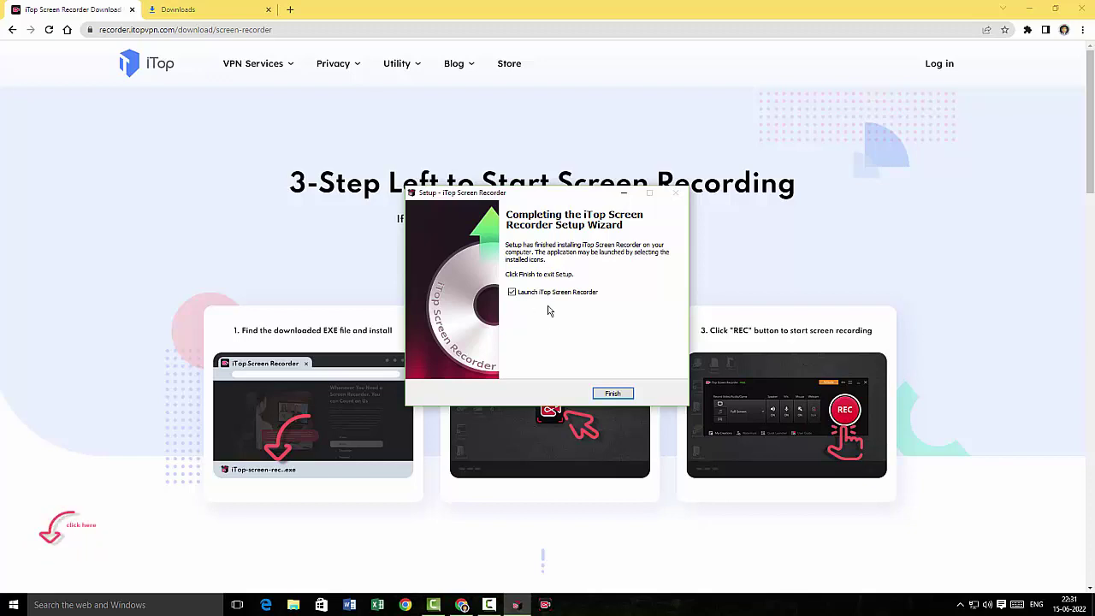
Finish the iTop Screen Recorder setup wizard and close the installer.
{"action": "left_click", "coordinate": [611, 397]}
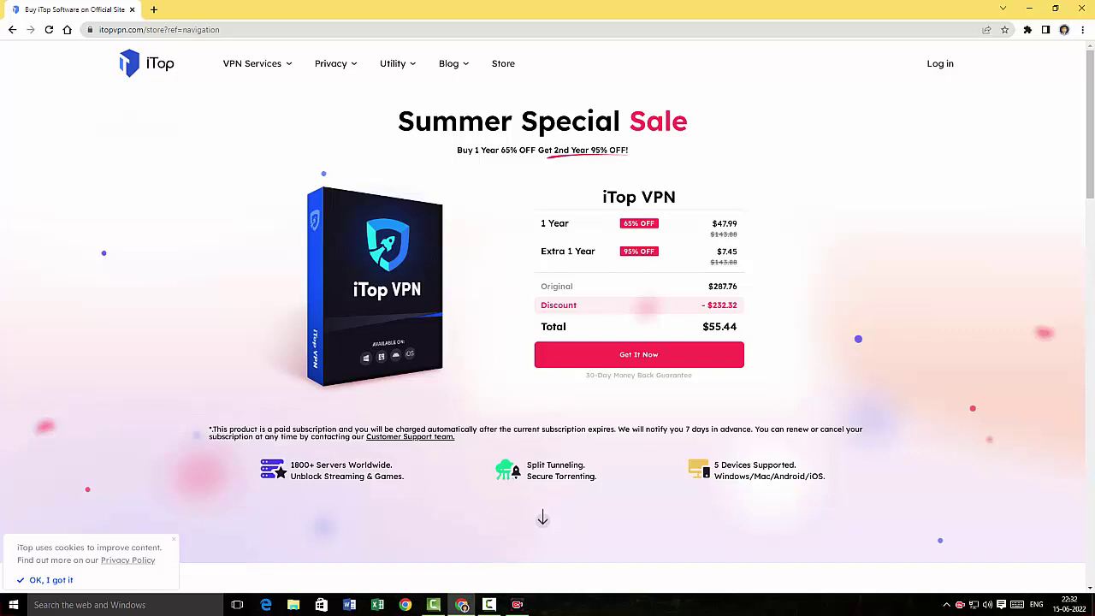
Bring up the iTop Screen Recorder window from the taskbar with its Activate PRO panel showing.
{"action": "left_click", "coordinate": [520, 605]}
{"action": "mouse_move", "coordinate": [669, 234]}
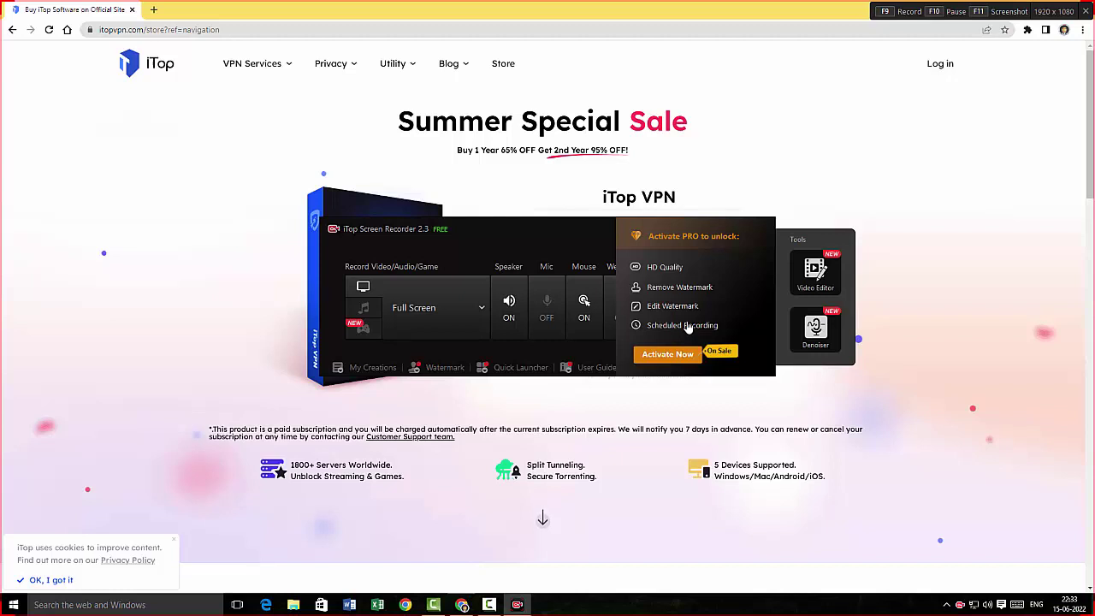
Open the Activate Now upgrade page and nudge the recorder window slightly up and right.
{"action": "left_click", "coordinate": [667, 357]}
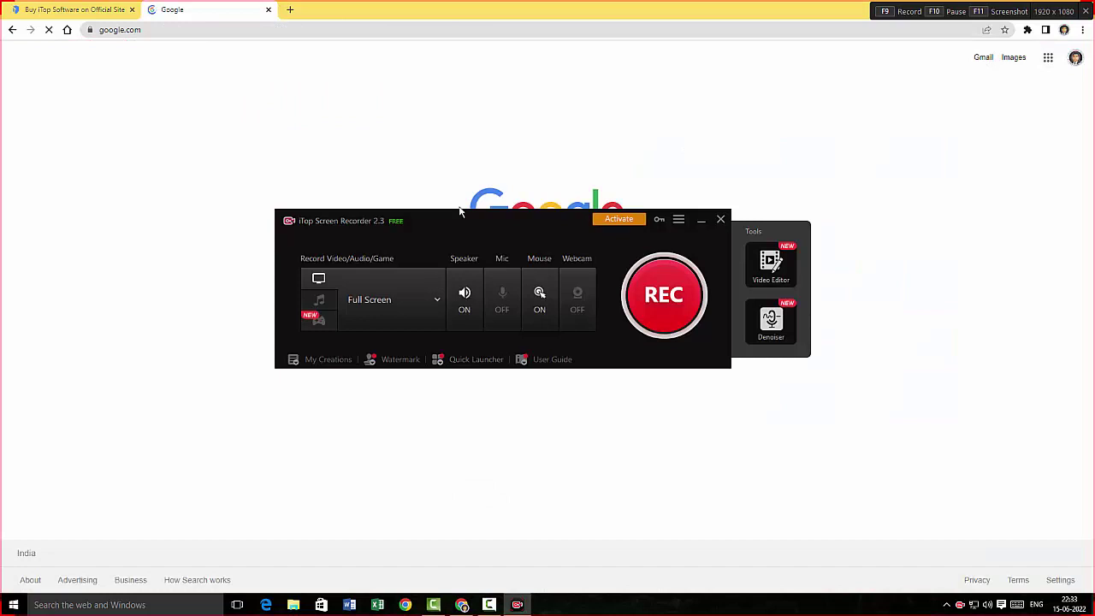
{"action": "left_click_drag", "start_coordinate": [477, 202], "coordinate": [490, 197]}
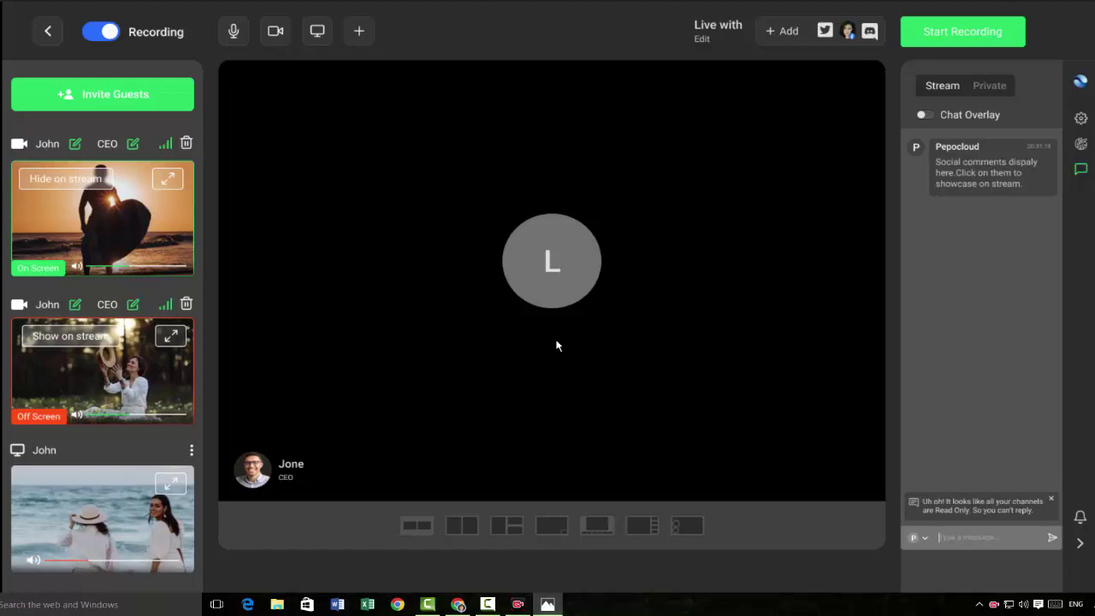
Zoom out of the viewed image in Photos.
{"action": "mouse_move", "coordinate": [557, 339]}
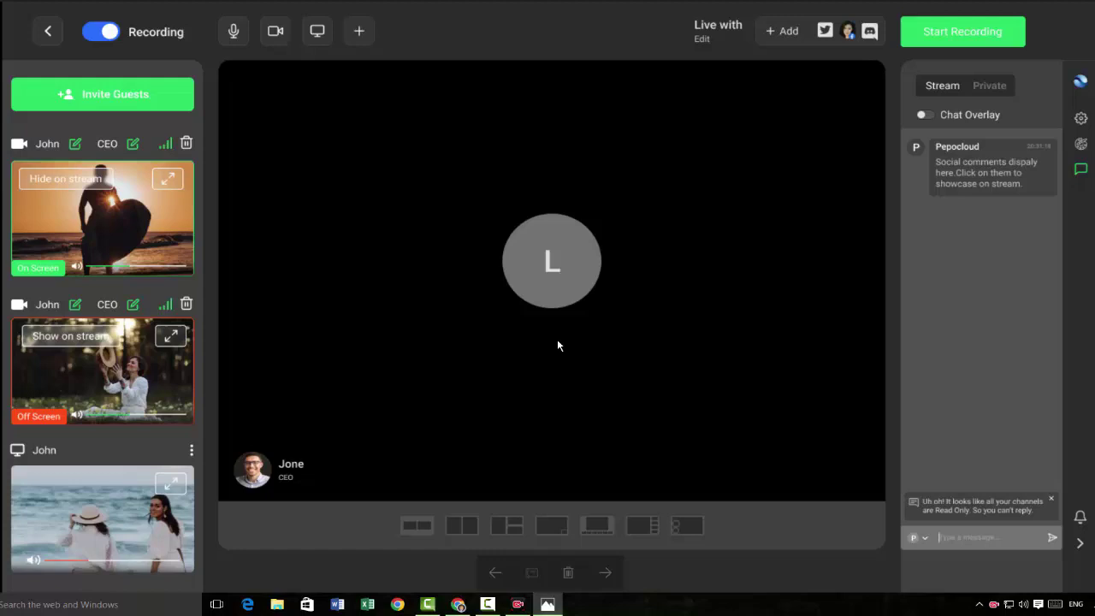
{"action": "scroll", "coordinate": [488, 318], "scroll_direction": "down", "scroll_amount": 1}
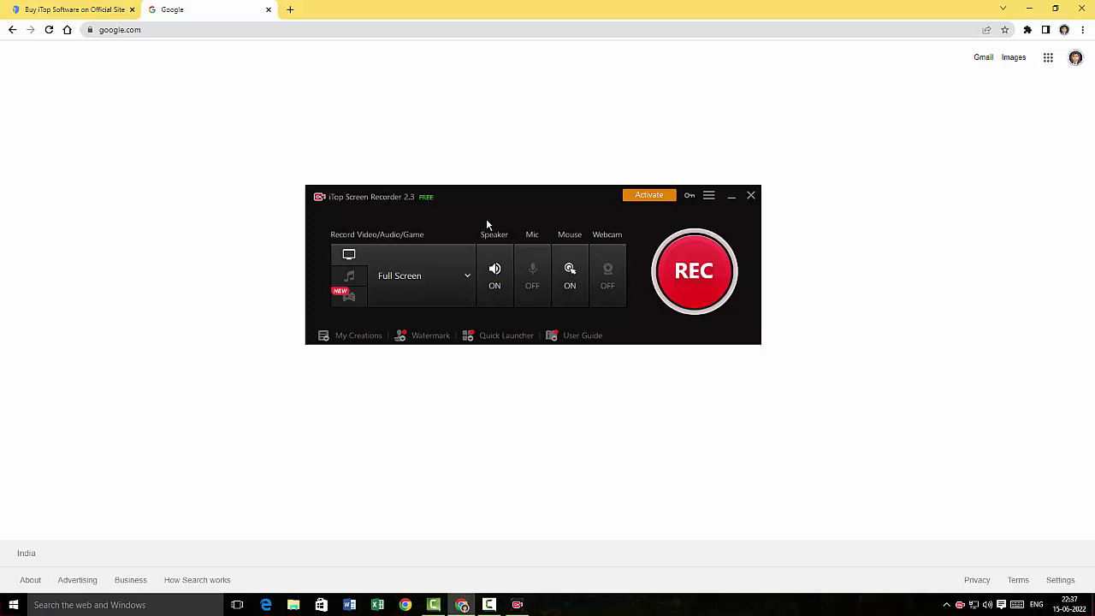
Turn the microphone on and set the recorder to audio-only, capturing Speaker and Mic.
{"action": "left_click", "coordinate": [351, 279]}
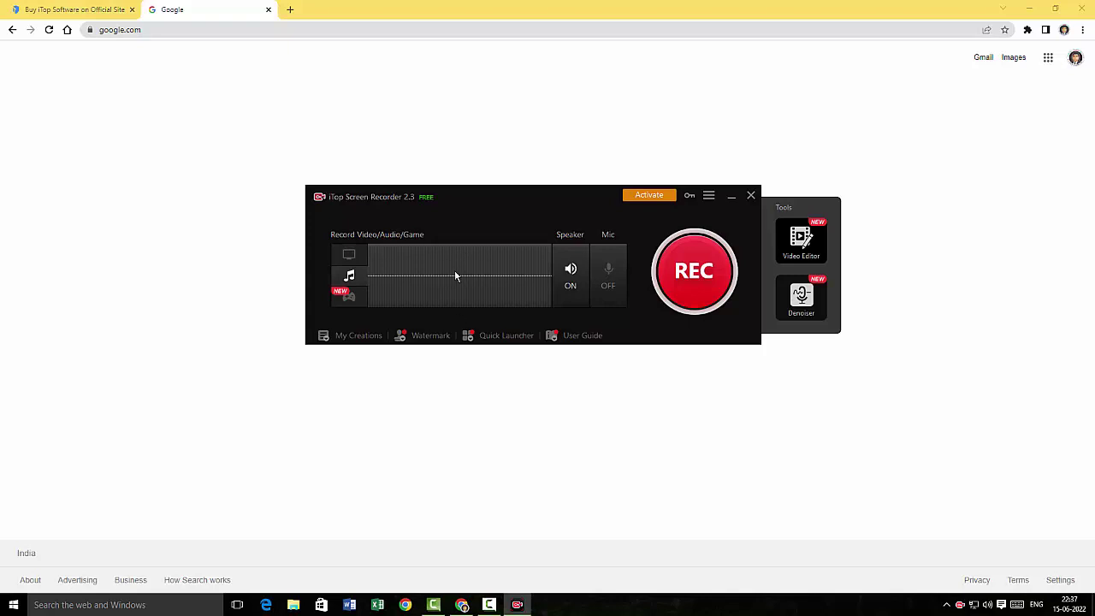
{"action": "left_click", "coordinate": [352, 257]}
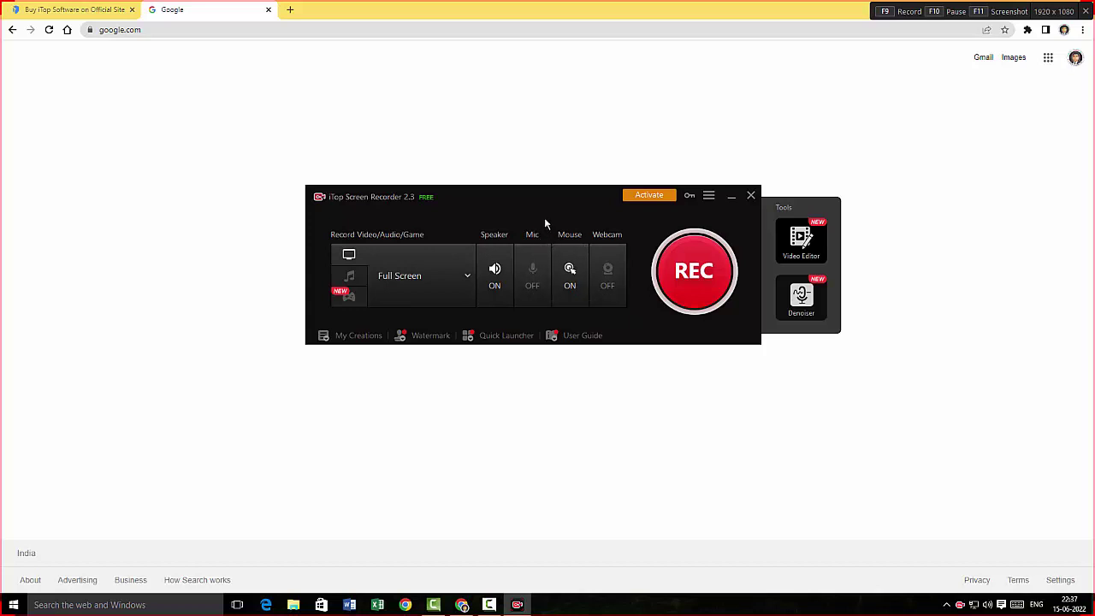
{"action": "left_click", "coordinate": [532, 280]}
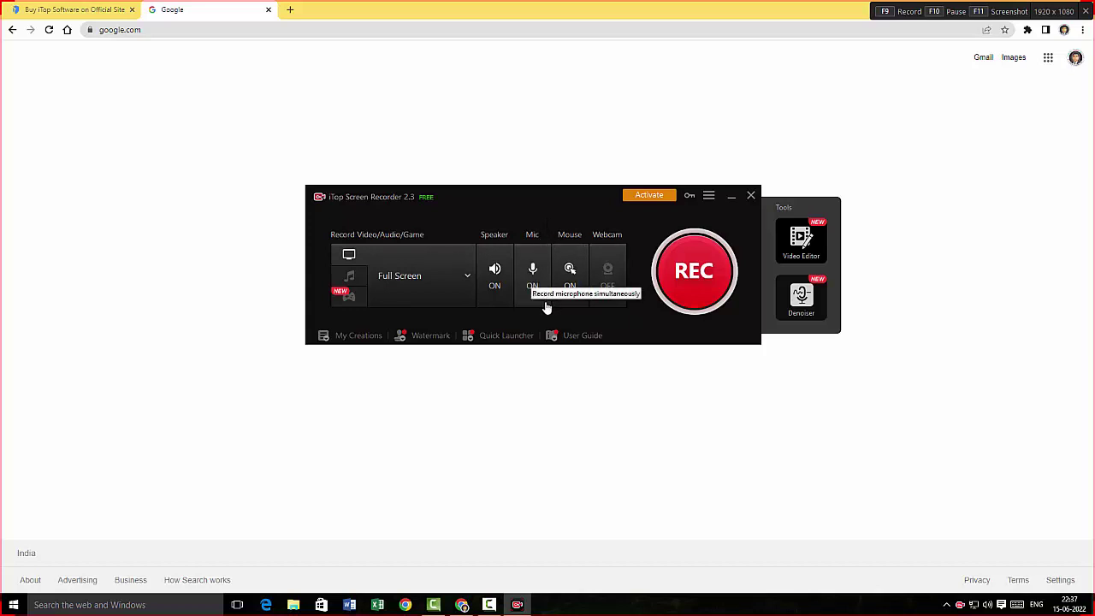
{"action": "left_click", "coordinate": [349, 275]}
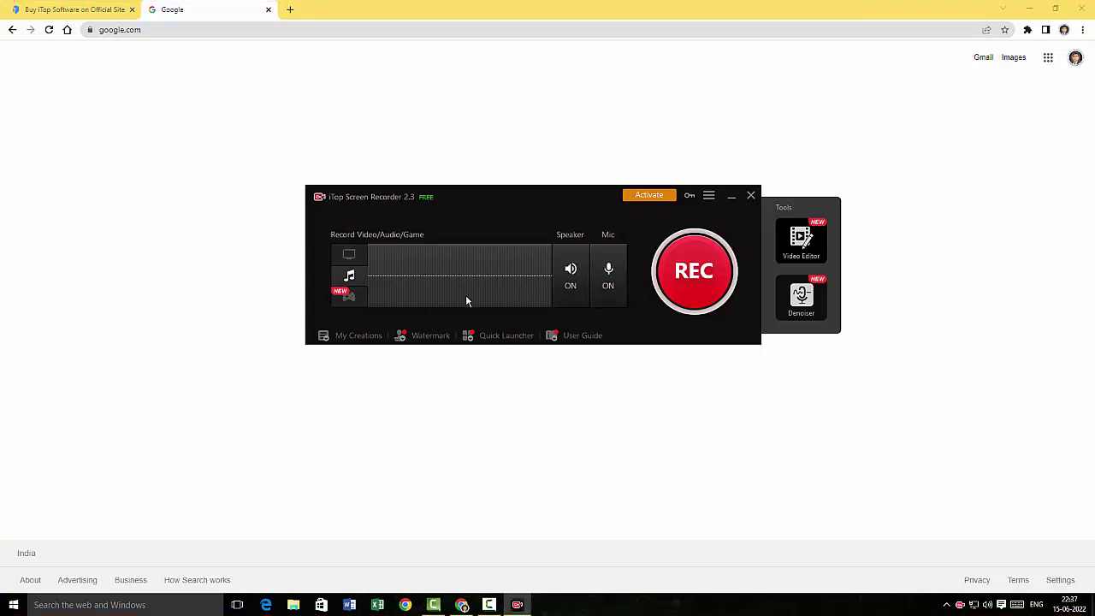
Switch the recorder to game recording mode.
{"action": "left_click", "coordinate": [353, 301]}
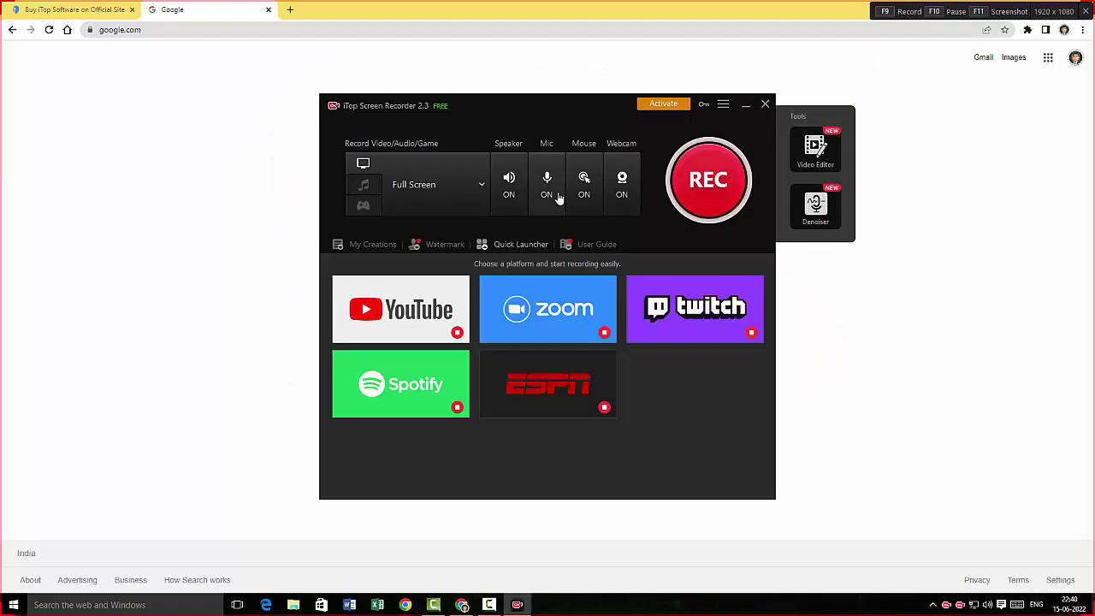
Enable the click animation and the yellow mouse highlight effect in Mouse settings.
{"action": "left_click", "coordinate": [599, 162]}
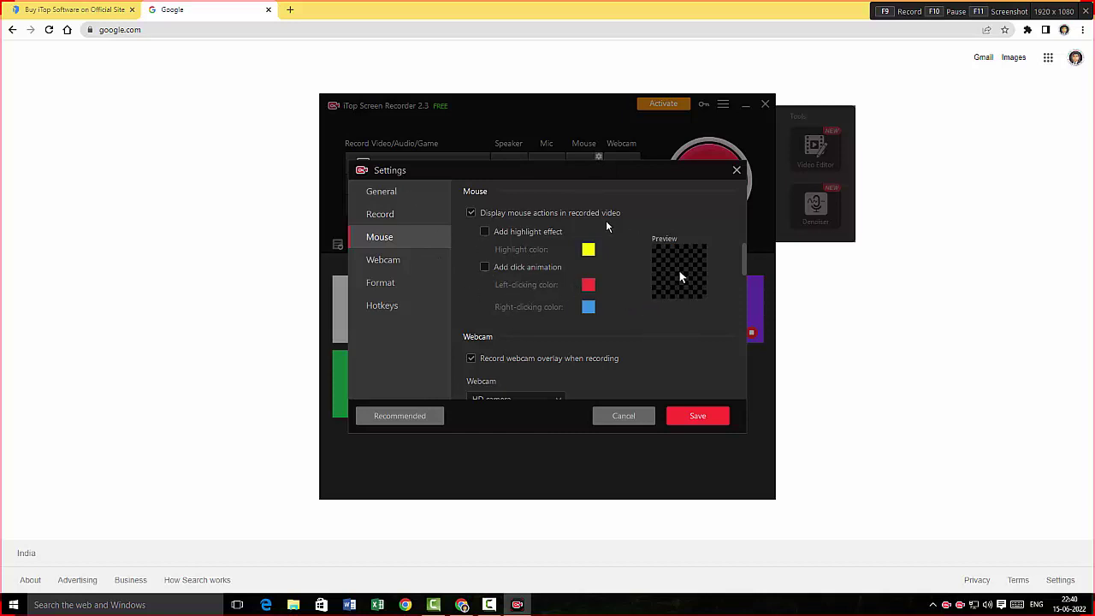
{"action": "left_click", "coordinate": [485, 267]}
{"action": "left_click", "coordinate": [485, 232]}
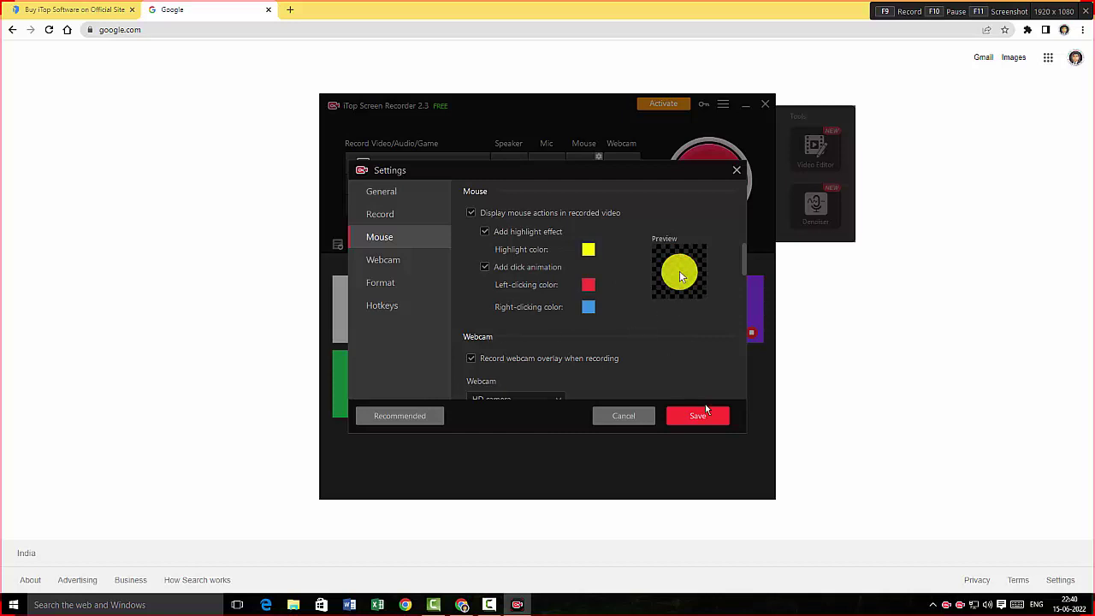
In the Webcam section, set the overlay size slider to Small, keeping the bottom-right position.
{"action": "scroll", "coordinate": [583, 338], "scroll_direction": "down", "scroll_amount": 5}
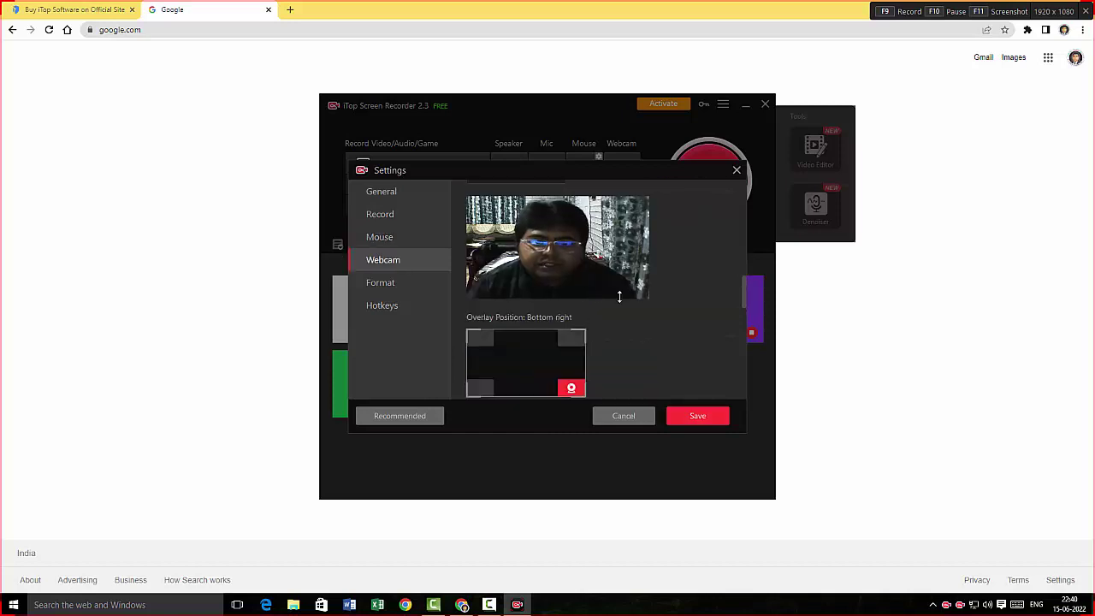
{"action": "scroll", "coordinate": [583, 310], "scroll_direction": "up", "scroll_amount": 2}
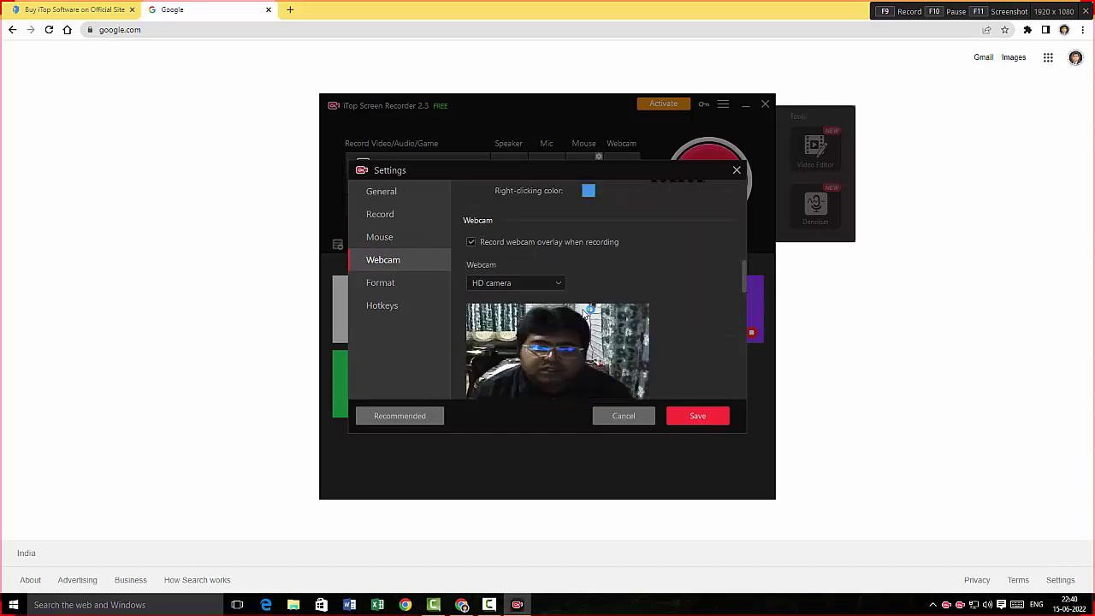
{"action": "scroll", "coordinate": [560, 308], "scroll_direction": "down", "scroll_amount": 2}
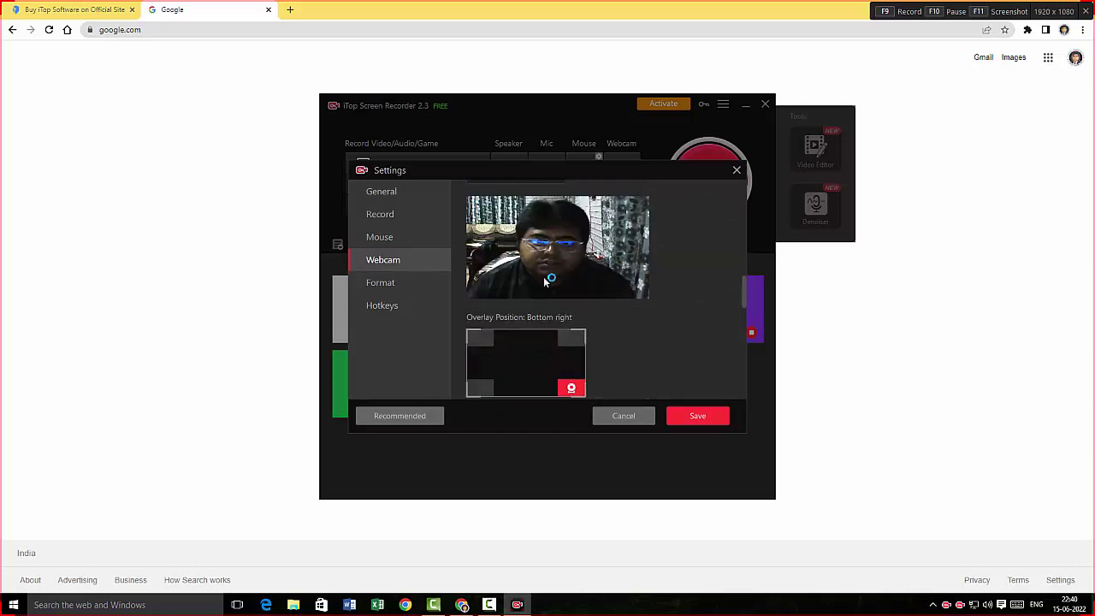
{"action": "scroll", "coordinate": [548, 281], "scroll_direction": "up", "scroll_amount": 2}
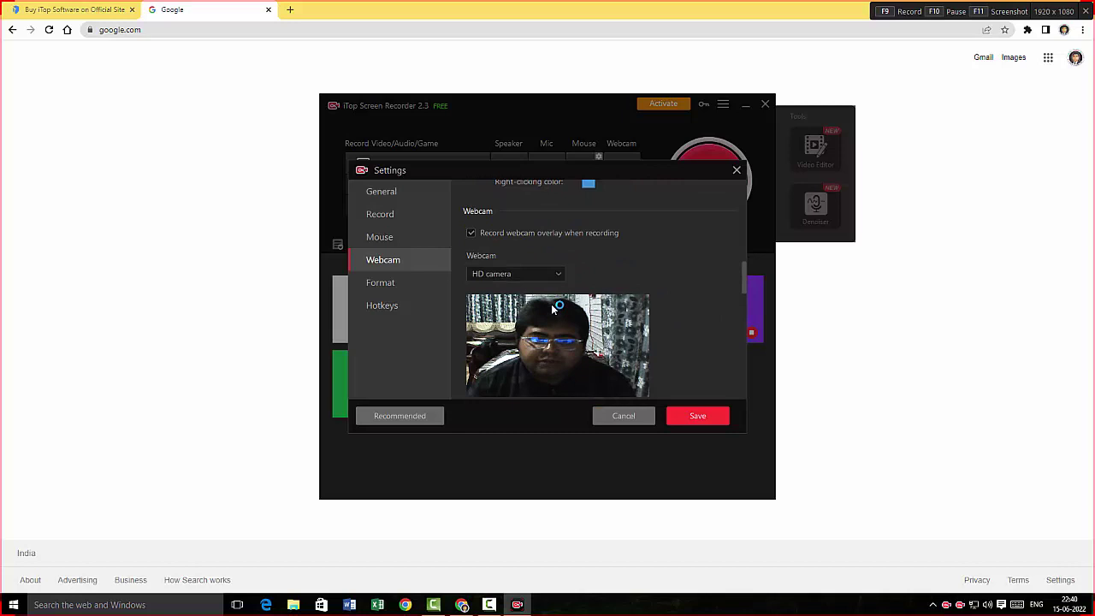
{"action": "scroll", "coordinate": [554, 306], "scroll_direction": "down", "scroll_amount": 3}
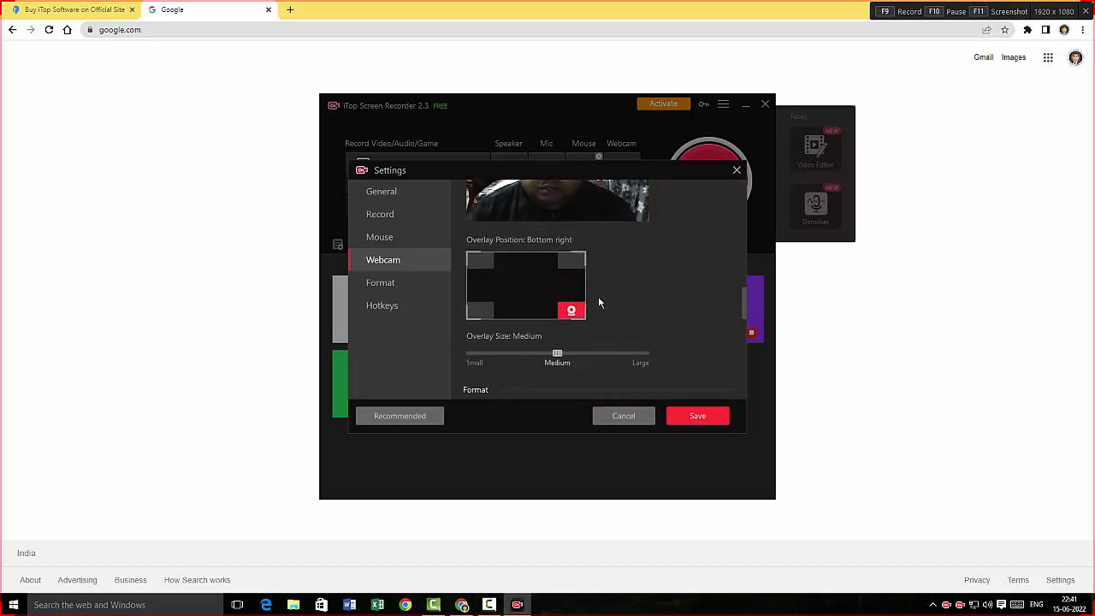
{"action": "left_click_drag", "start_coordinate": [557, 354], "coordinate": [594, 358]}
{"action": "left_click", "coordinate": [554, 358]}
{"action": "left_click", "coordinate": [642, 356]}
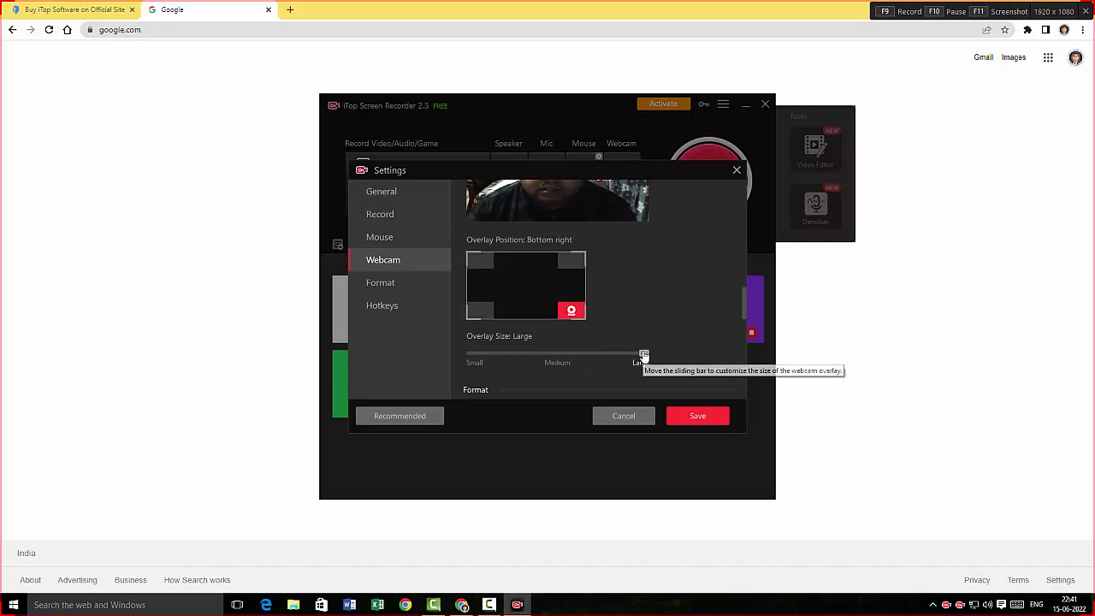
{"action": "left_click", "coordinate": [554, 358]}
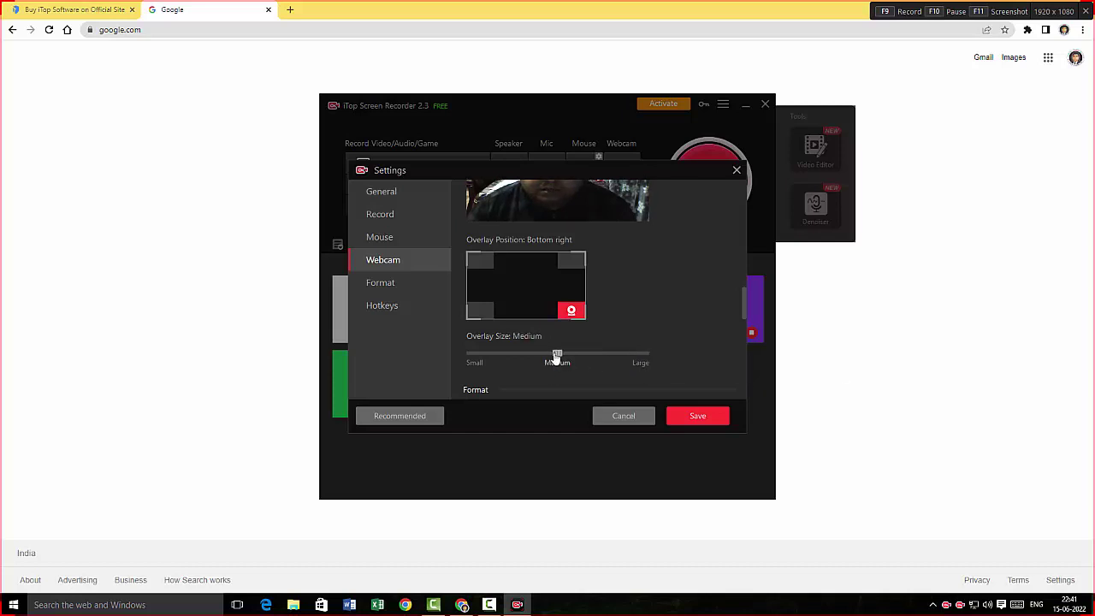
{"action": "left_click", "coordinate": [469, 355]}
Review the Format and Hotkeys settings, then save and close the Settings dialog.
{"action": "scroll", "coordinate": [693, 308], "scroll_direction": "down", "scroll_amount": 5}
{"action": "scroll", "coordinate": [694, 308], "scroll_direction": "down", "scroll_amount": 4}
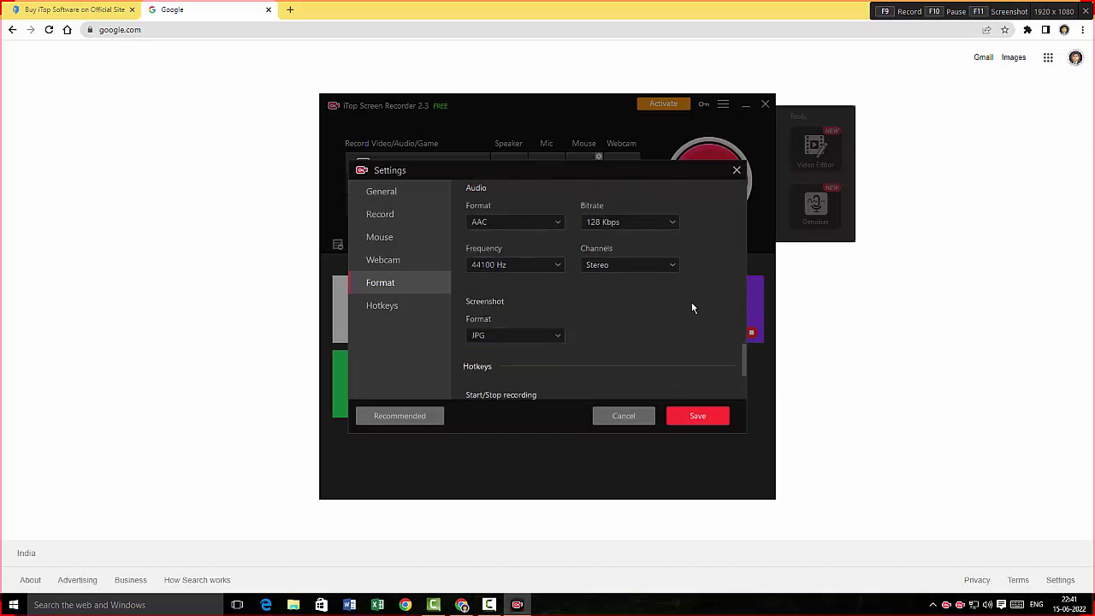
{"action": "scroll", "coordinate": [693, 308], "scroll_direction": "down", "scroll_amount": 1}
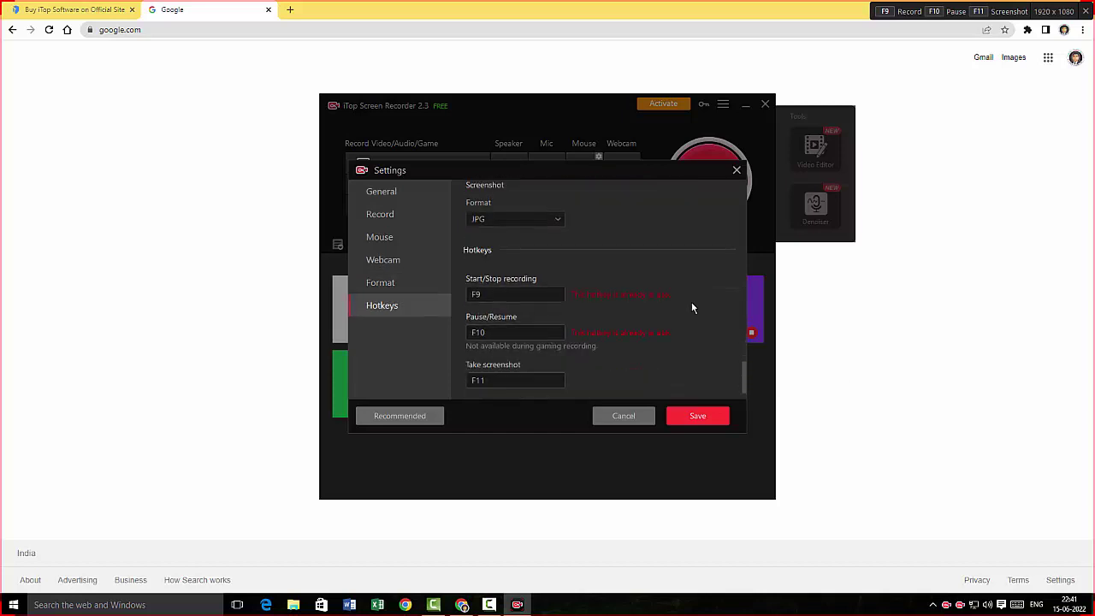
{"action": "scroll", "coordinate": [693, 308], "scroll_direction": "down", "scroll_amount": 1}
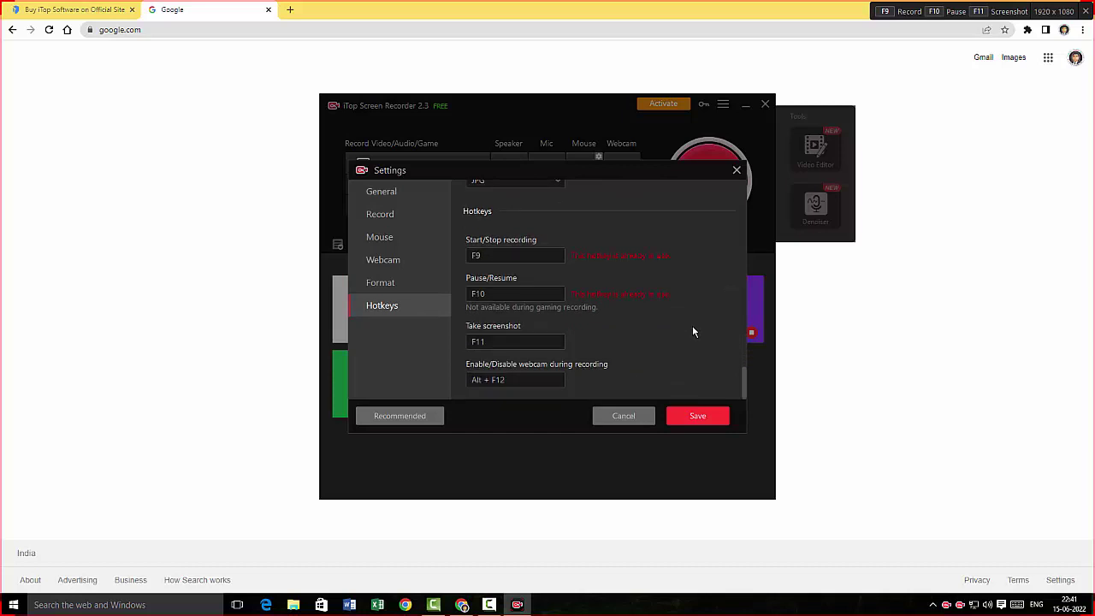
{"action": "scroll", "coordinate": [694, 331], "scroll_direction": "up", "scroll_amount": 4}
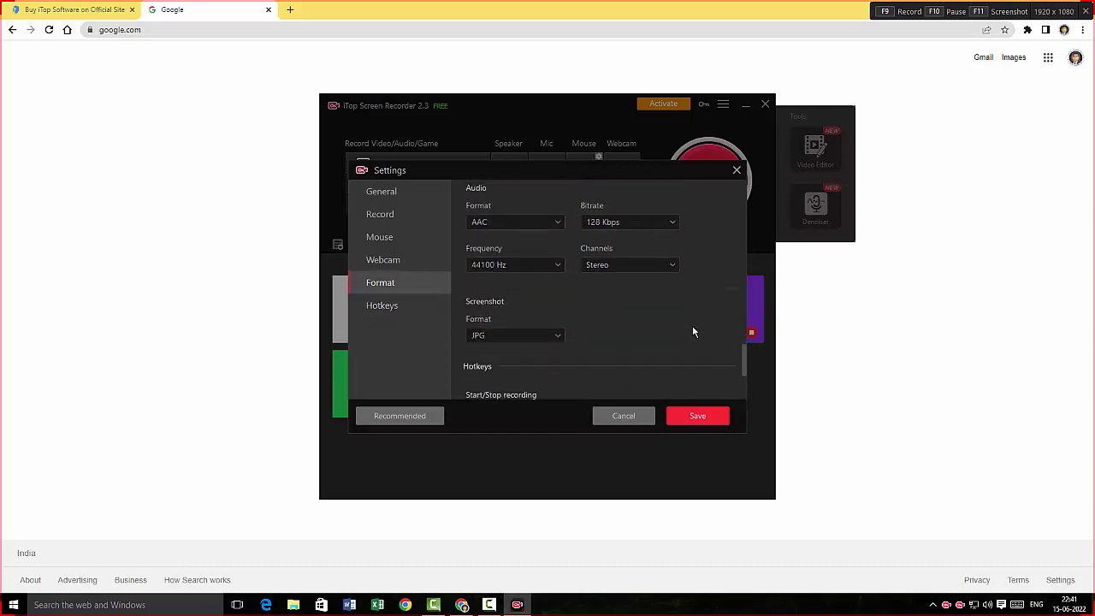
{"action": "scroll", "coordinate": [693, 331], "scroll_direction": "down", "scroll_amount": 4}
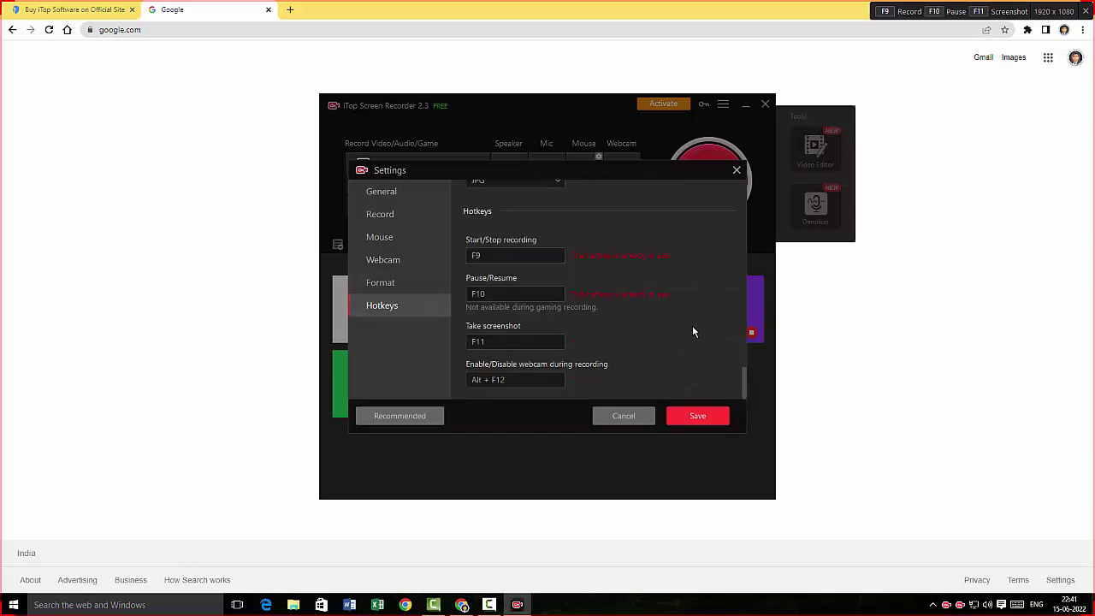
{"action": "left_click", "coordinate": [699, 416]}
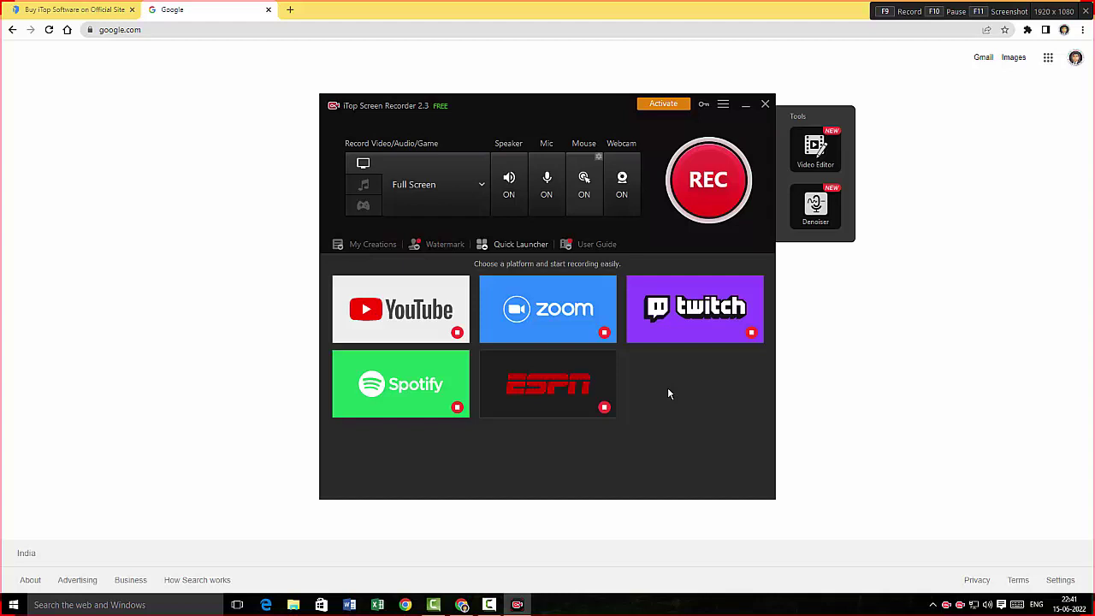
Record a short clip of switching from Google to the iTop VPN store tab, then stop.
{"action": "left_click", "coordinate": [710, 190]}
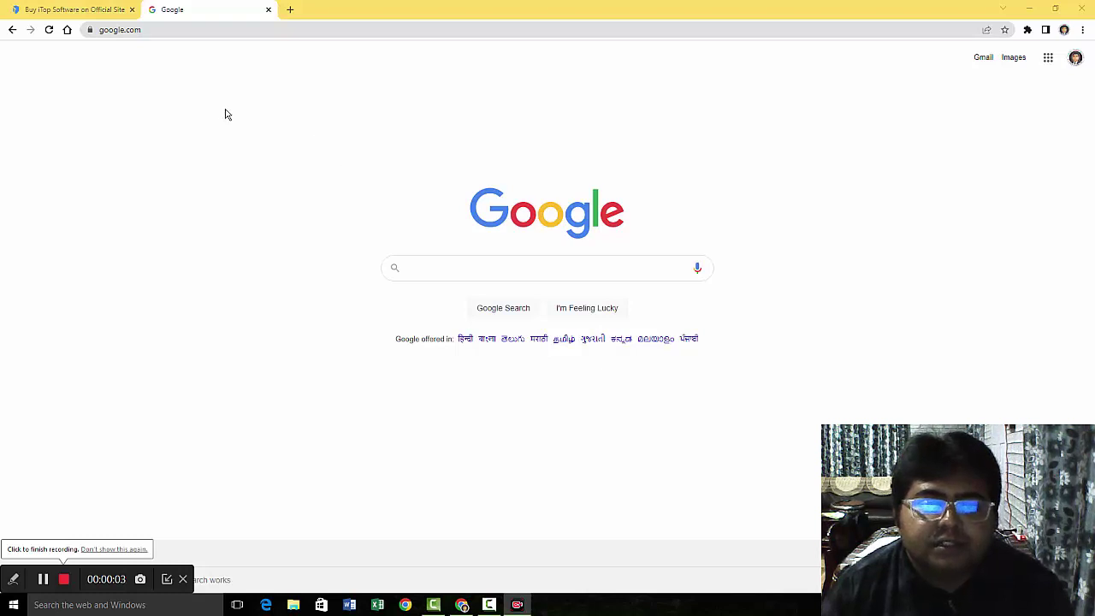
{"action": "left_click", "coordinate": [83, 6]}
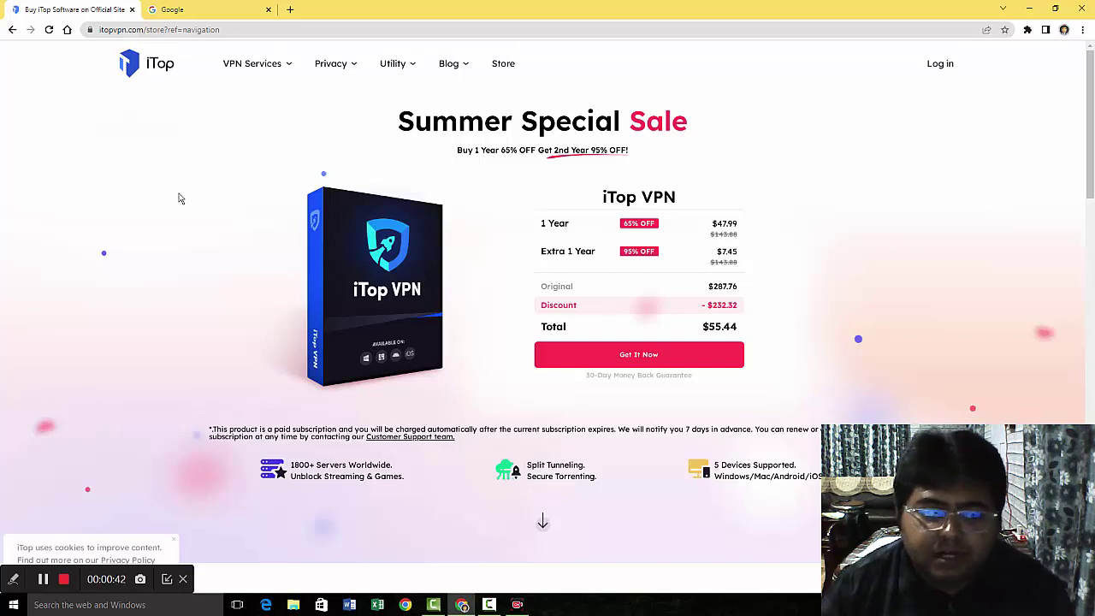
{"action": "left_click", "coordinate": [66, 581]}
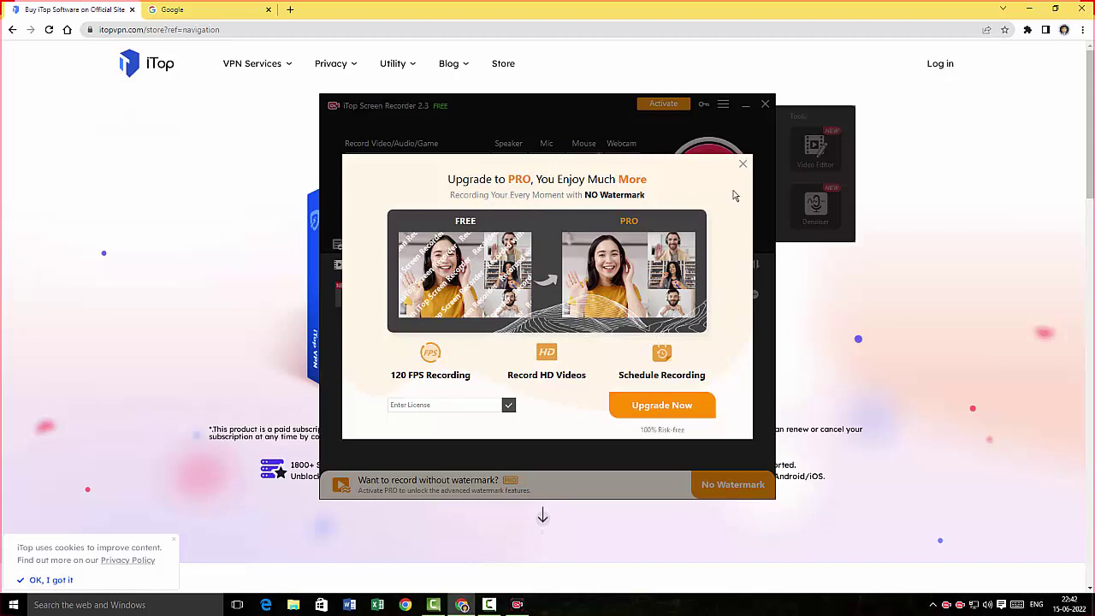
Close the Upgrade to PRO popup to reveal 20220615_224155.mp4 in My Creations.
{"action": "left_click", "coordinate": [743, 163]}
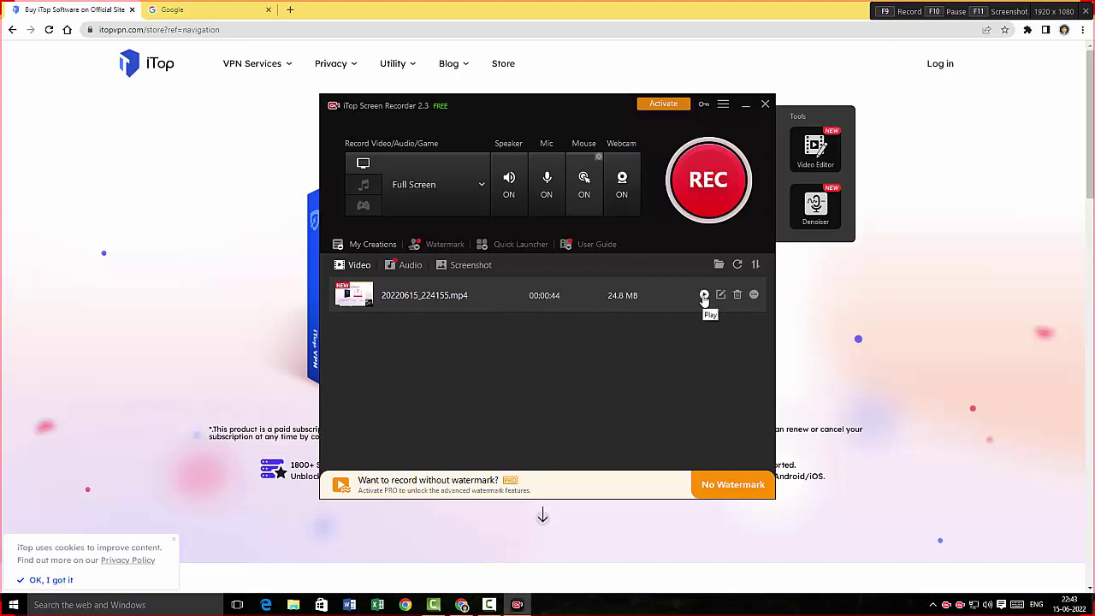
Bring up the options menu for the 20220615_224155.mp4 recording.
{"action": "left_click", "coordinate": [754, 294]}
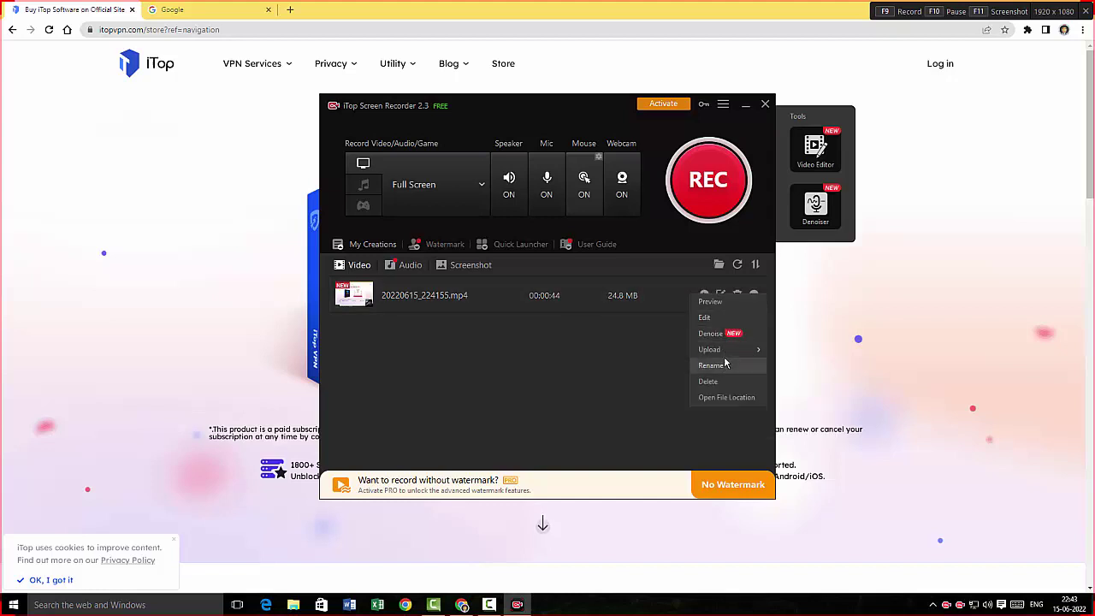
{"action": "mouse_move", "coordinate": [726, 356]}
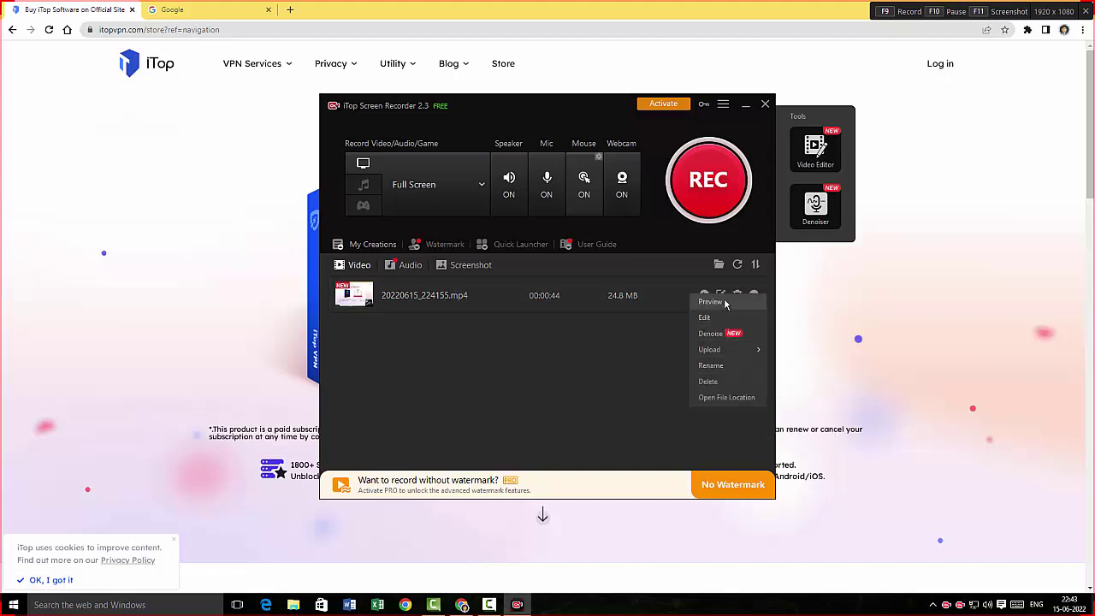
{"action": "left_click", "coordinate": [726, 340]}
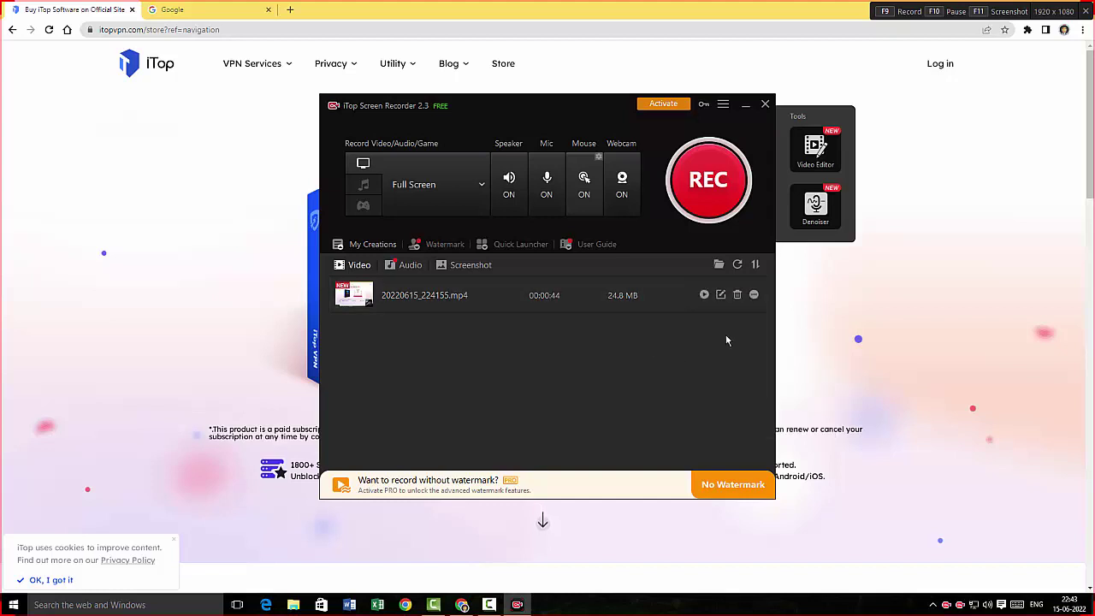
{"action": "left_click", "coordinate": [754, 296]}
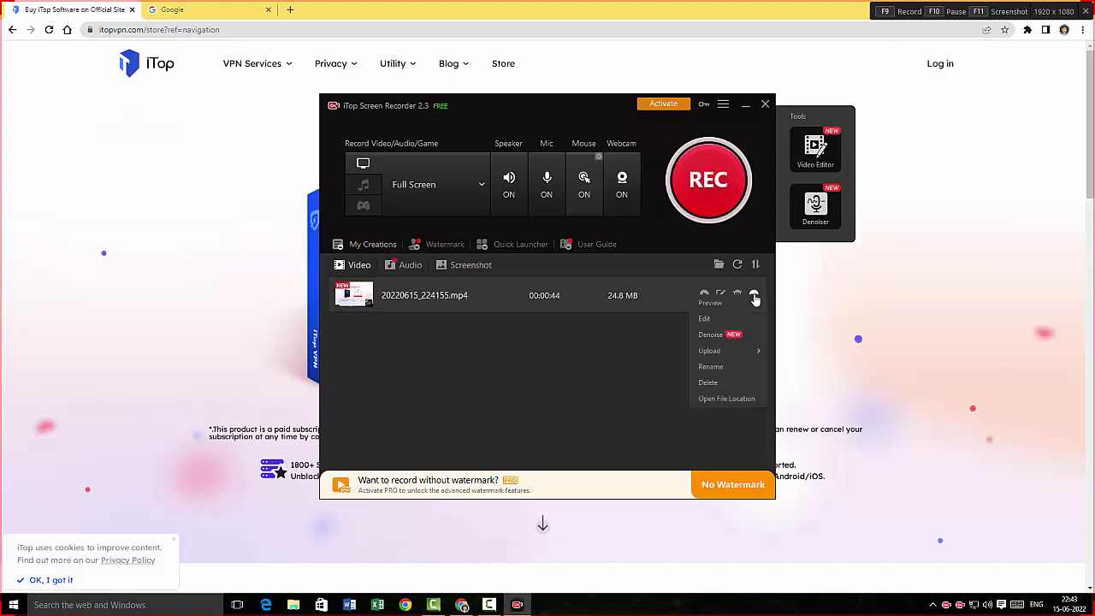
Open the recording's Outputs folder and play 20220615_224155.mp4 in VLC.
{"action": "left_click", "coordinate": [734, 398]}
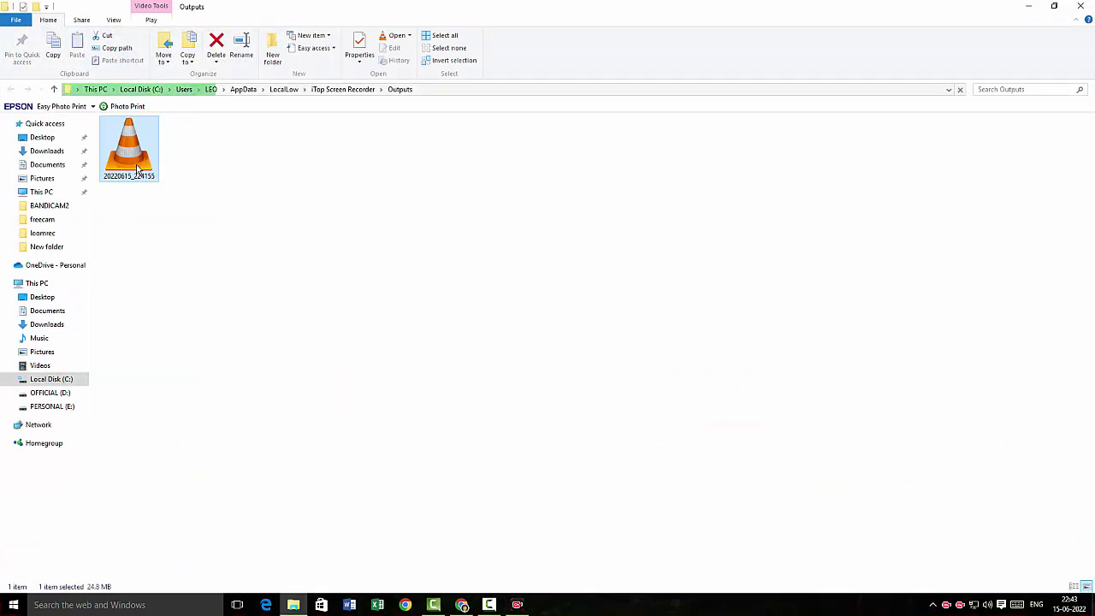
{"action": "double_click", "coordinate": [136, 169]}
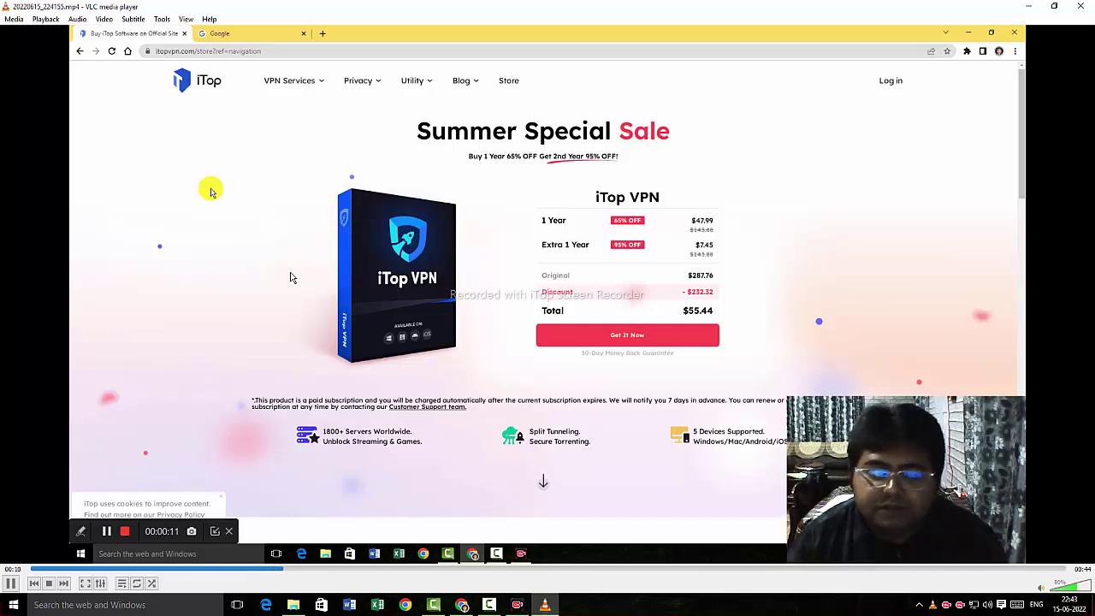
Switch VLC playback to full screen and restart the recording from the beginning.
{"action": "double_click", "coordinate": [290, 278]}
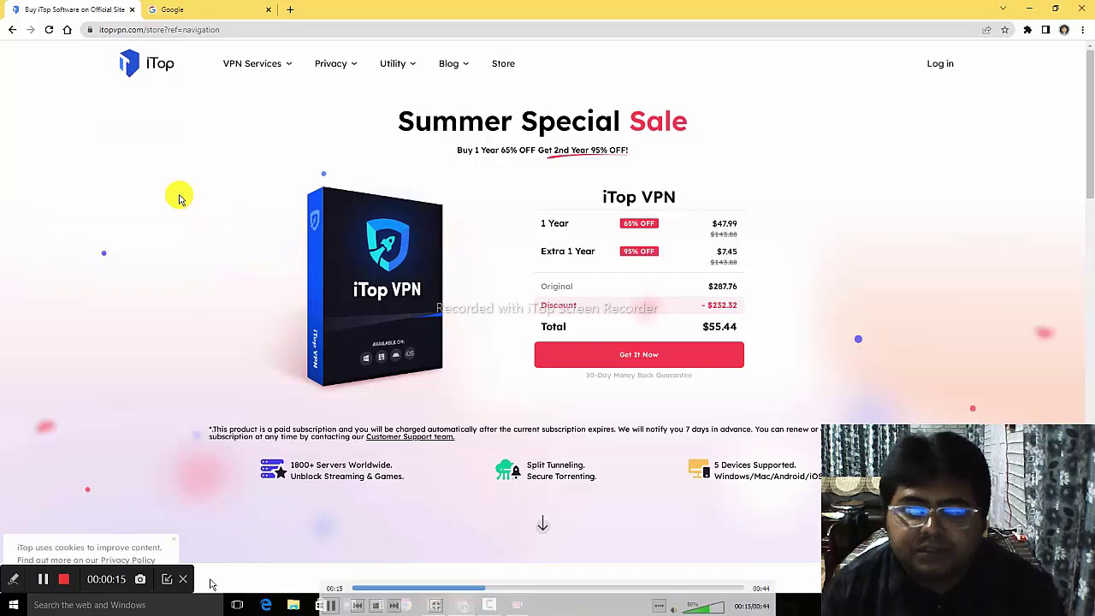
{"action": "left_click", "coordinate": [354, 588]}
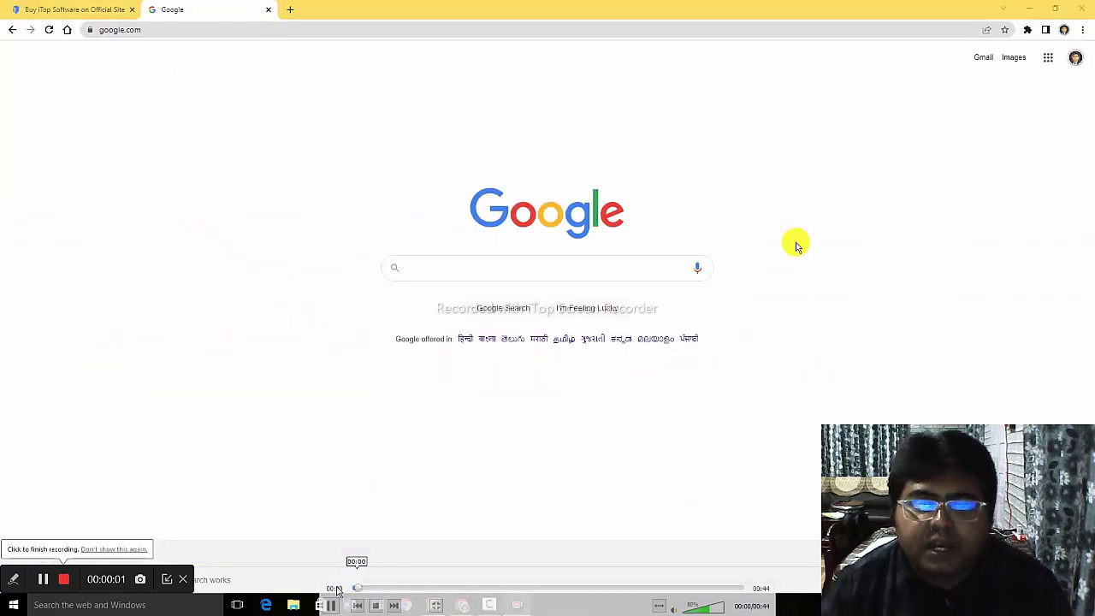